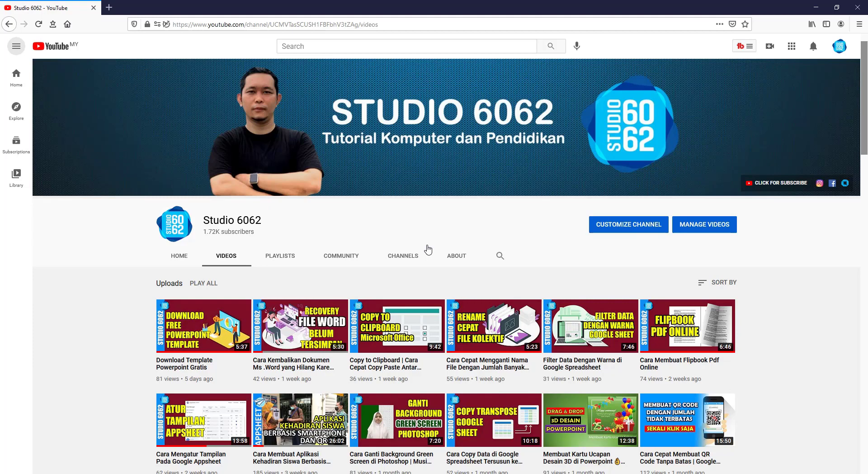
scroll(428, 249, "down", 5)
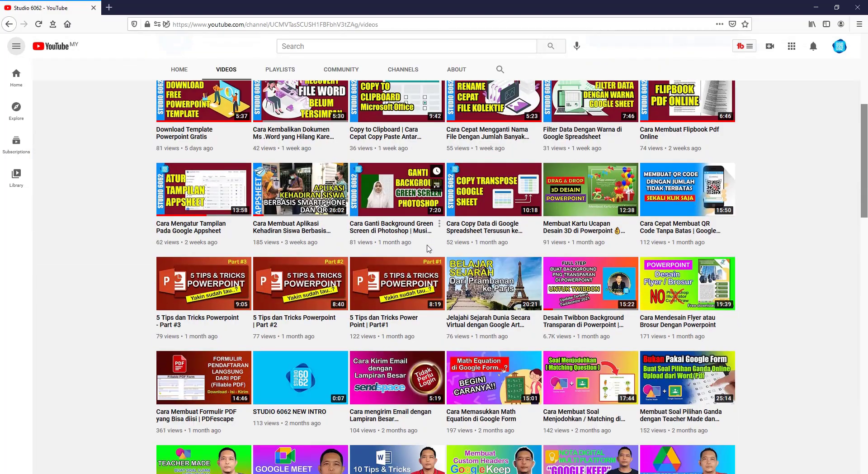
scroll(428, 248, "down", 3)
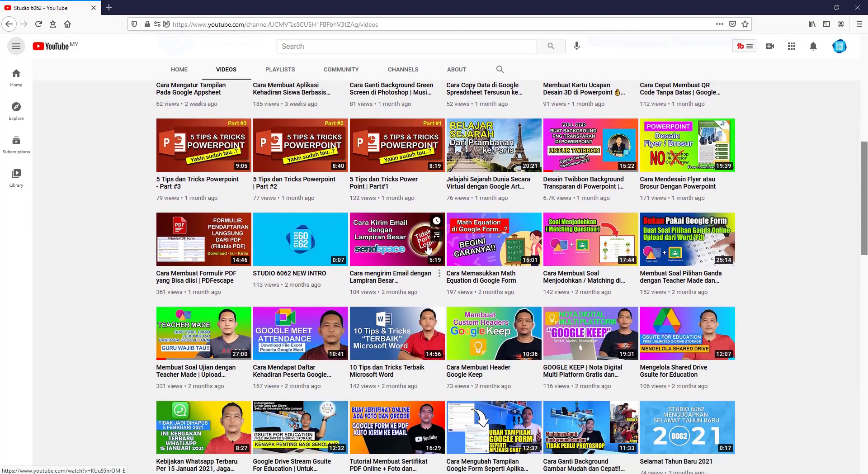
scroll(428, 248, "down", 2)
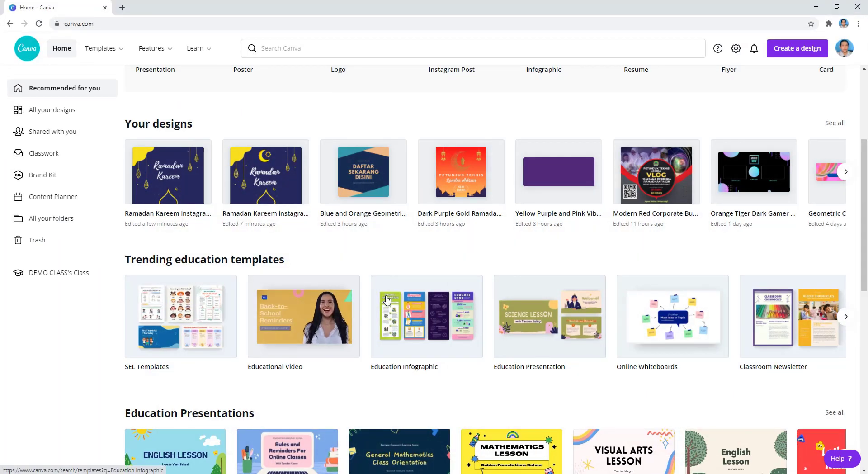
Step: Look through the design types, recent designs and education template categories on the Canva home page
scroll(385, 289, "up", 4)
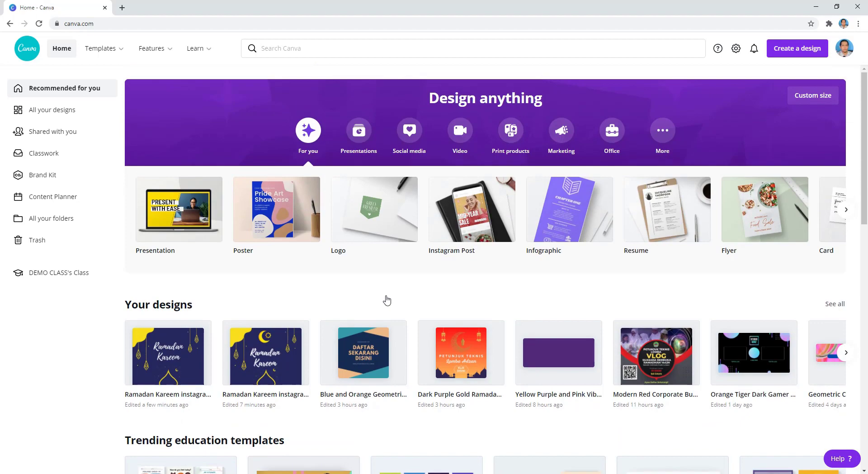
scroll(388, 299, "down", 9)
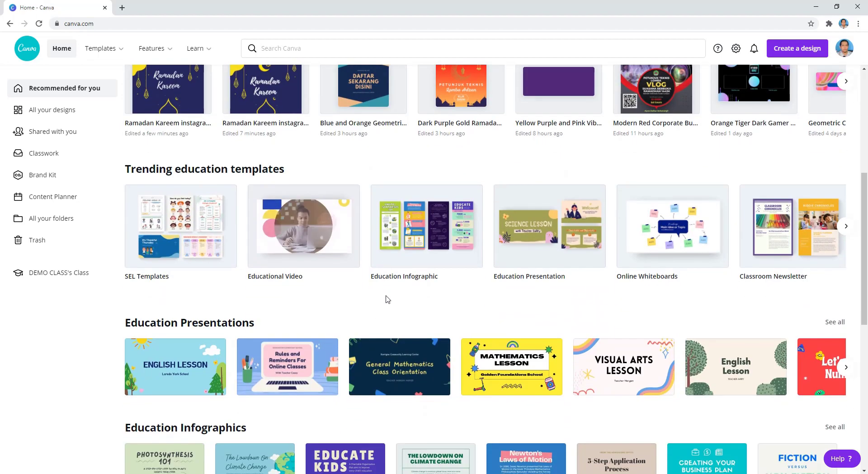
scroll(385, 299, "down", 5)
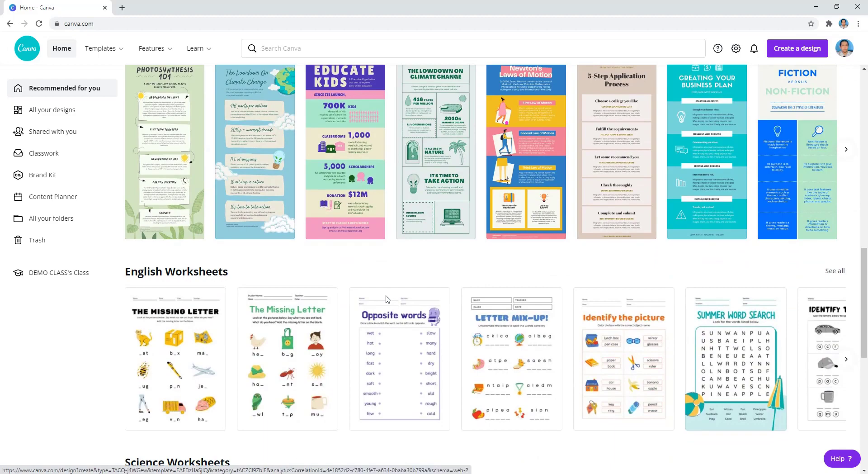
scroll(360, 310, "down", 3)
scroll(359, 310, "up", 15)
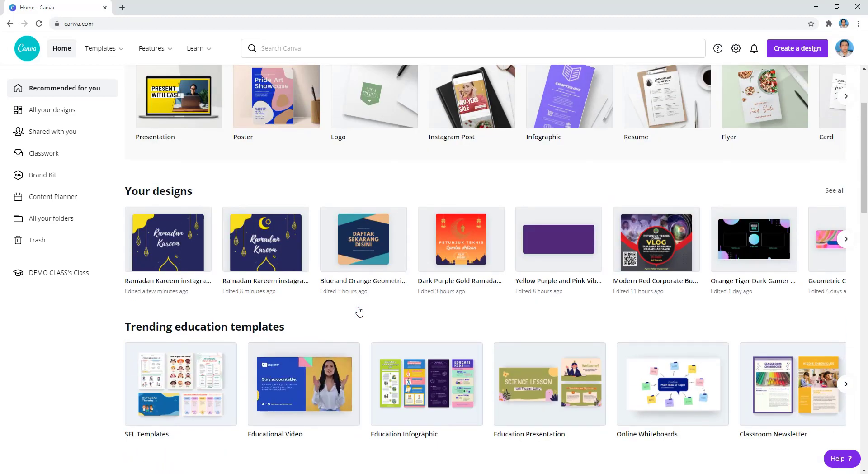
scroll(360, 310, "up", 3)
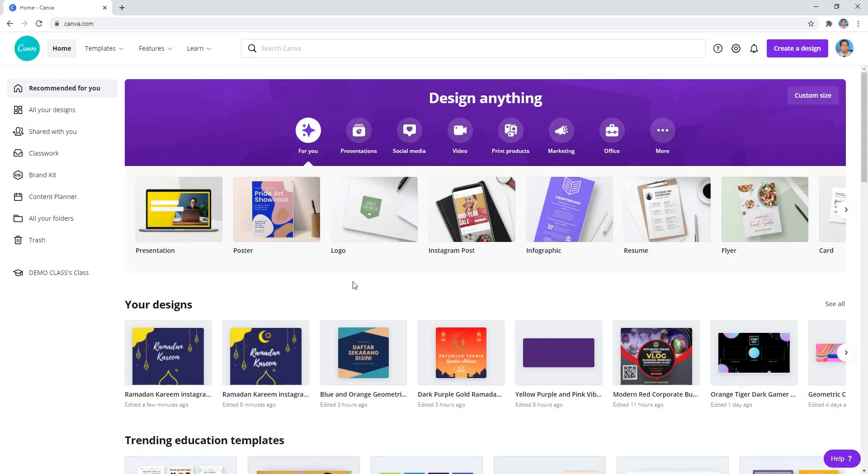
left_click(93, 23)
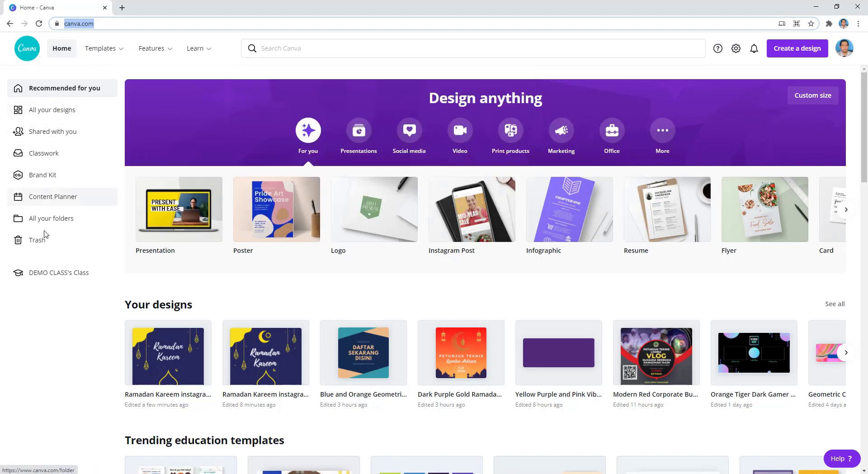
scroll(424, 221, "down", 10)
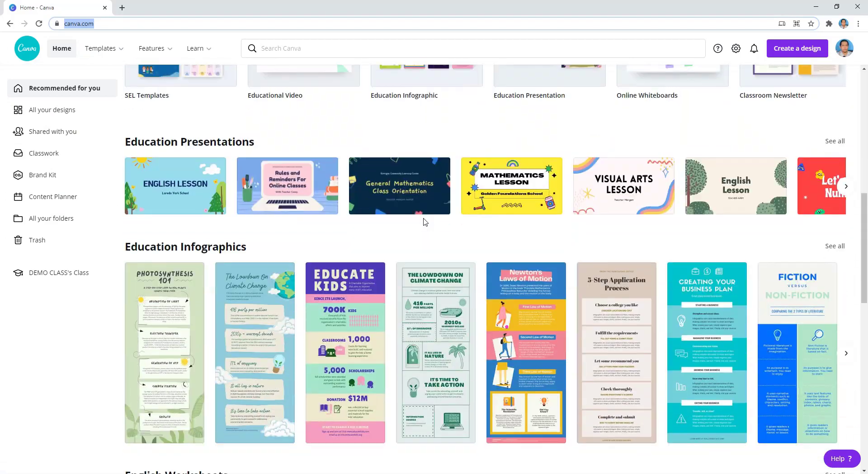
scroll(424, 221, "down", 15)
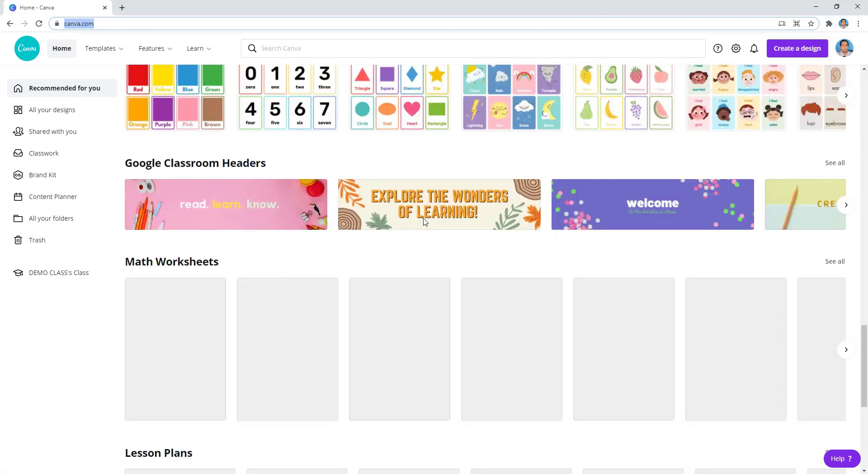
scroll(423, 222, "down", 4)
scroll(424, 222, "up", 14)
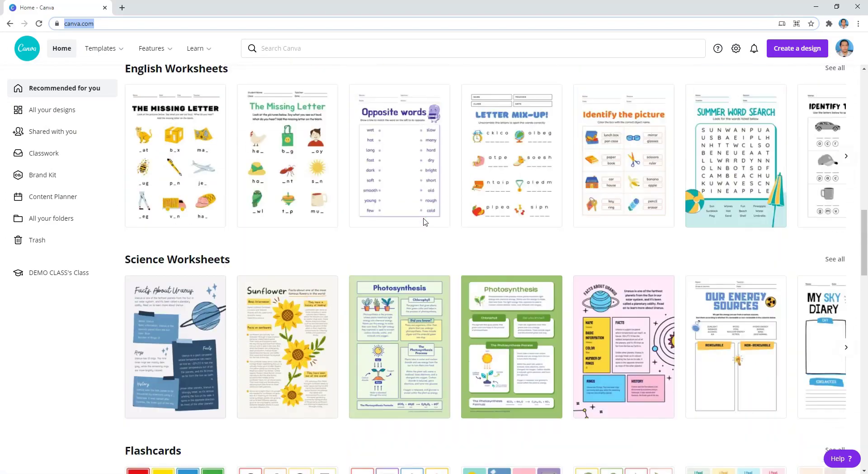
scroll(424, 221, "up", 20)
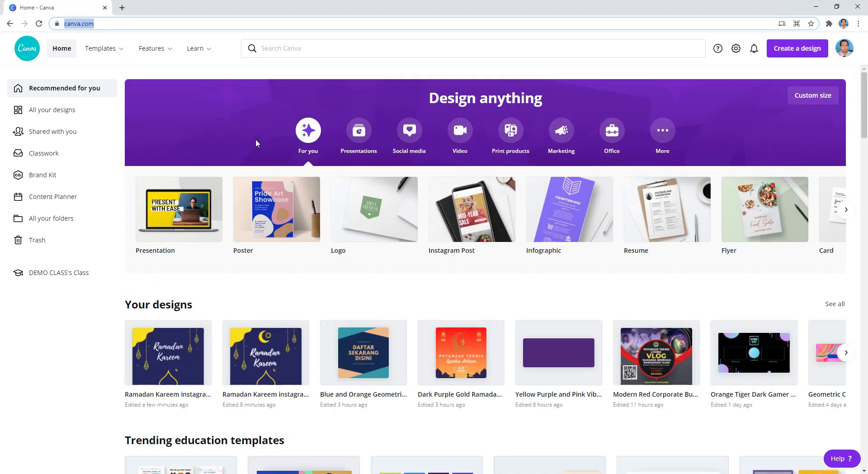
Step: Search the templates for "ramadhan" by reusing the recent search
mouse_move(118, 50)
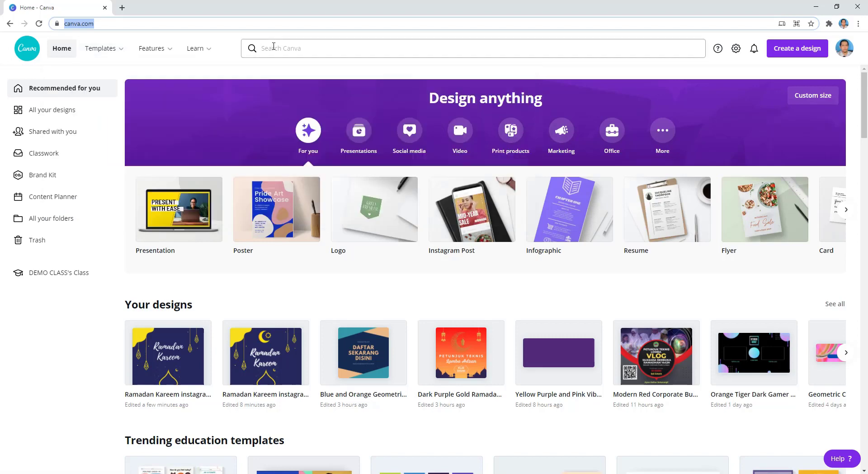
left_click(273, 47)
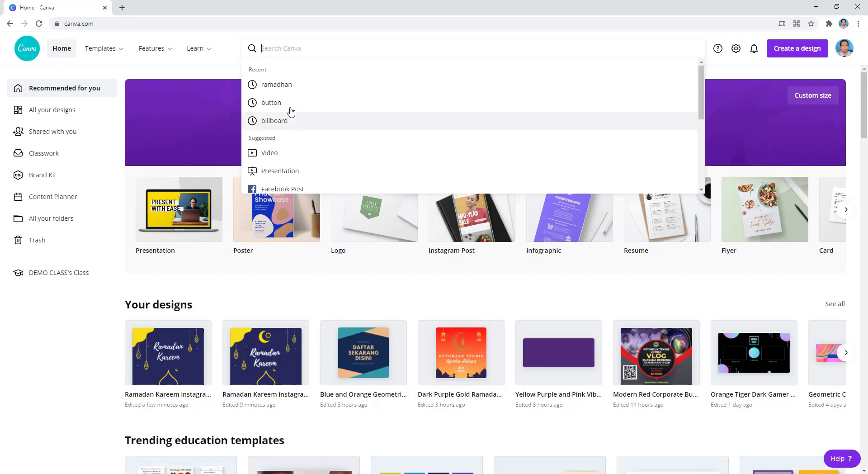
left_click(281, 85)
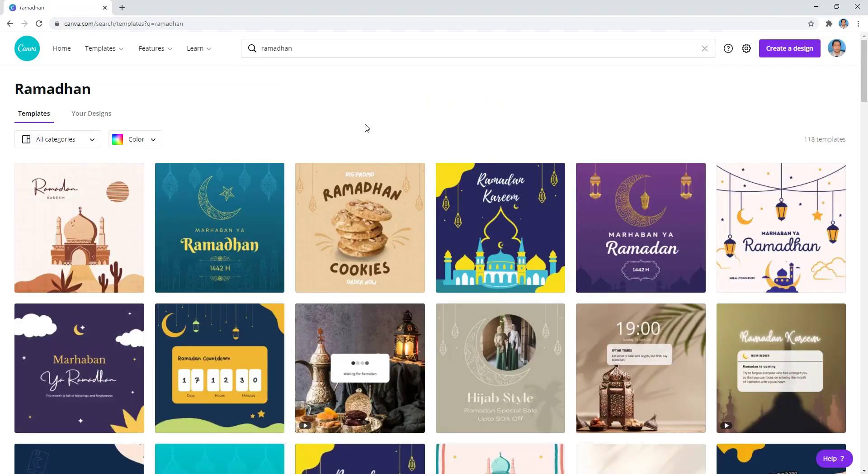
Step: Browse the ramadhan templates and open the tall navy "Ramadan Kareem" Instagram story design with the mosque illustration for editing
scroll(329, 197, "down", 9)
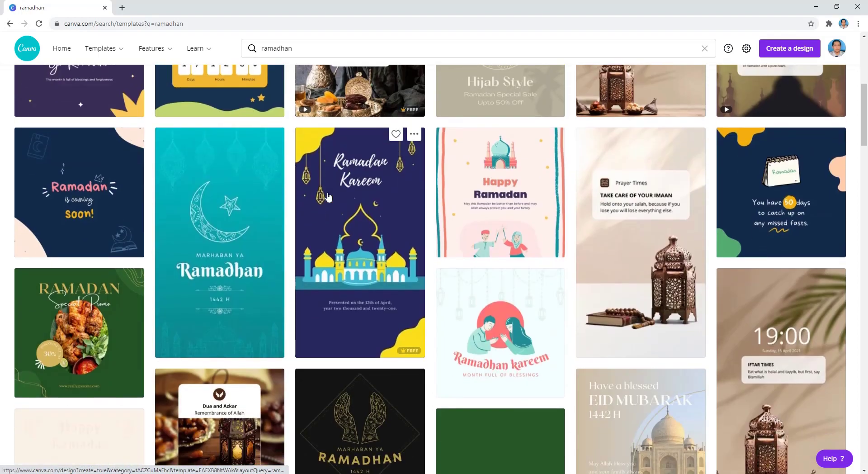
scroll(329, 198, "down", 8)
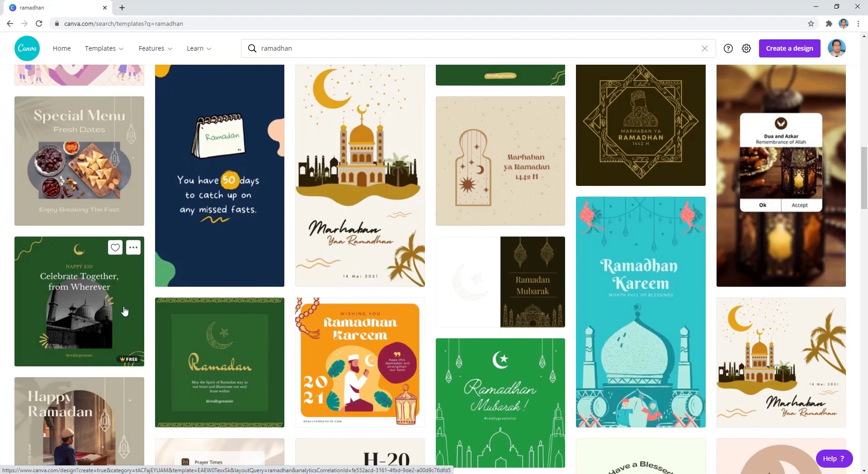
scroll(161, 299, "down", 3)
scroll(197, 308, "down", 4)
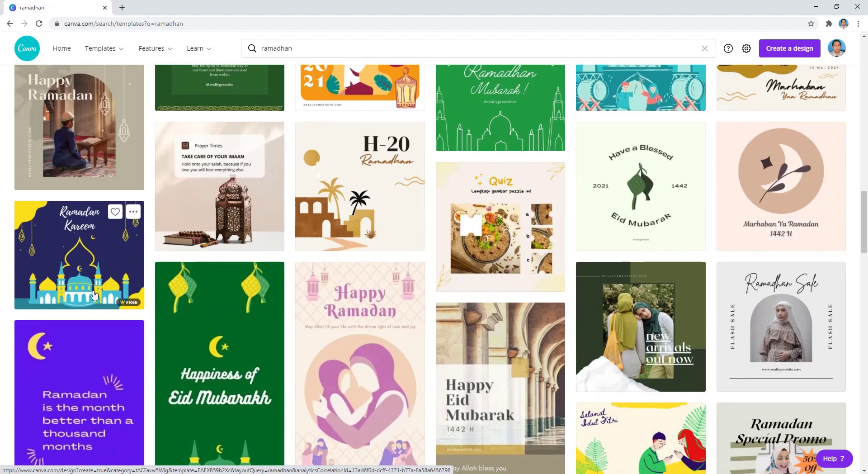
scroll(197, 310, "down", 4)
scroll(267, 310, "down", 20)
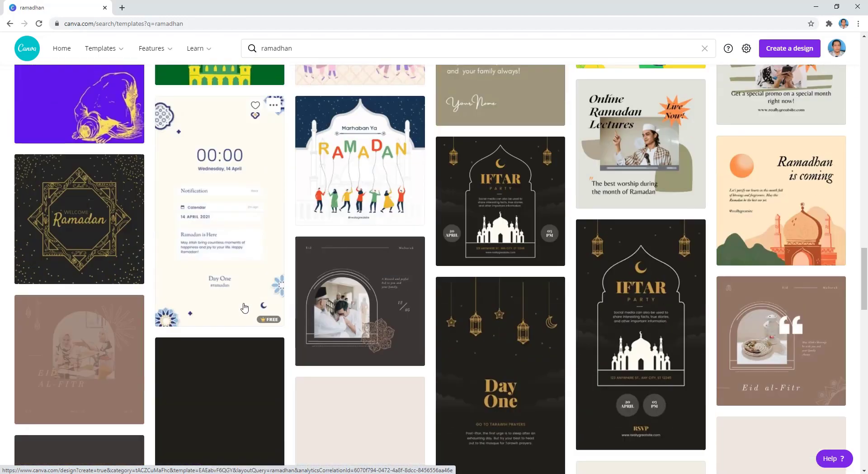
scroll(396, 350, "down", 20)
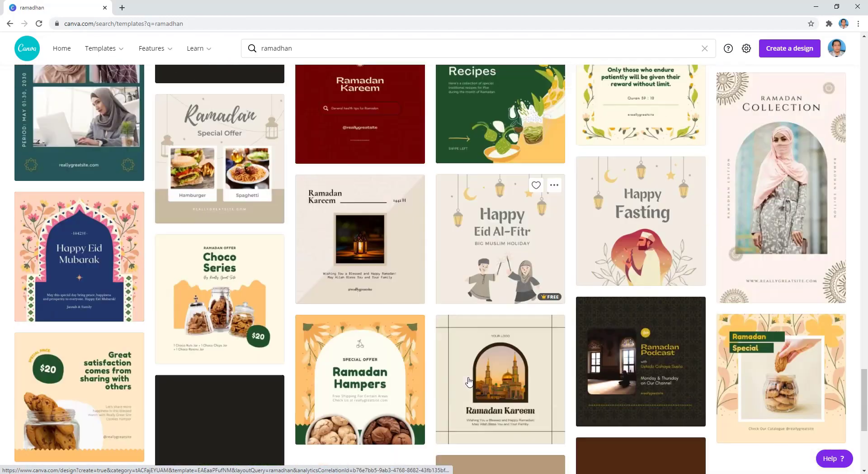
scroll(363, 333, "up", 15)
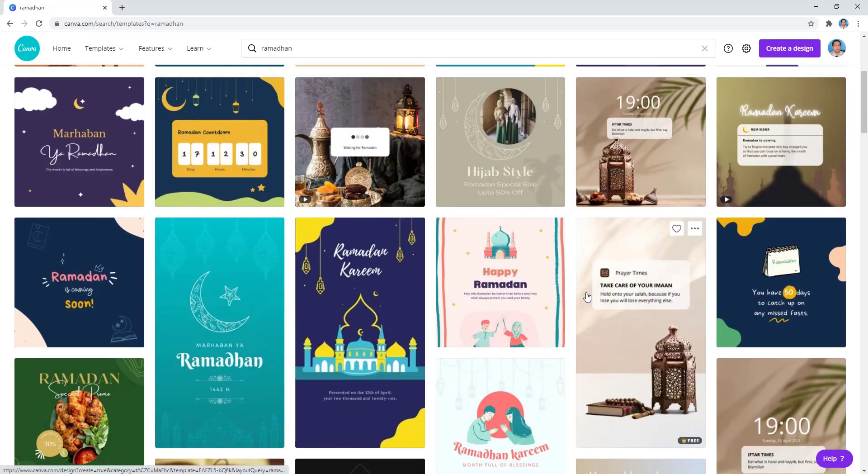
scroll(572, 271, "down", 2)
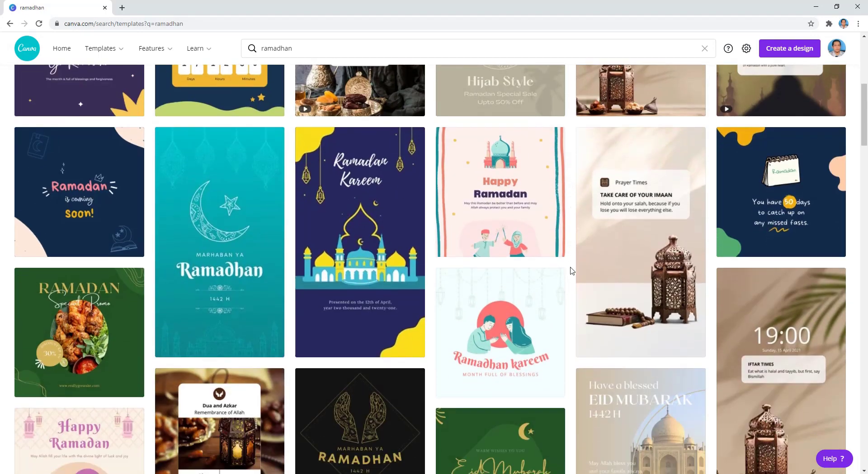
left_click(381, 240)
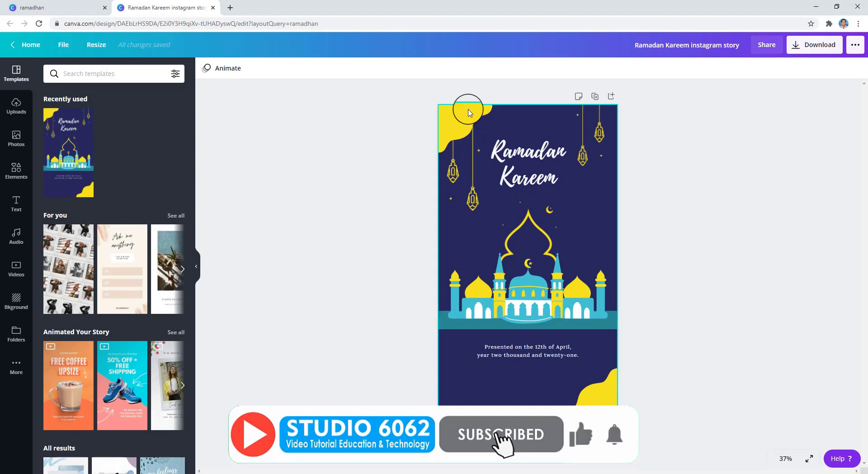
Step: Recolor the yellow wavy shapes in the design's upper-left and lower-right corners with the default pink
left_click(450, 121)
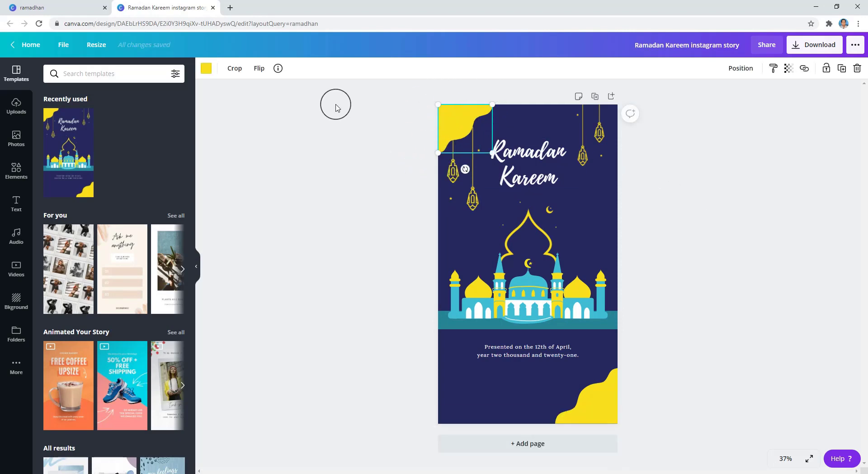
left_click(207, 70)
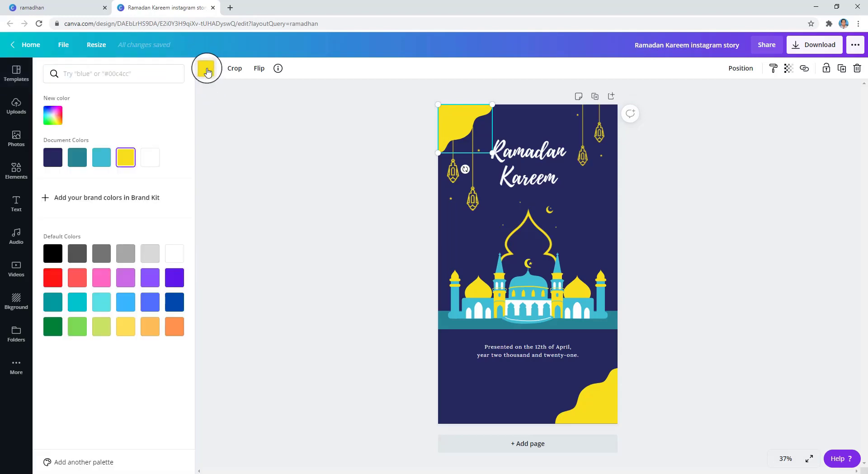
left_click(100, 285)
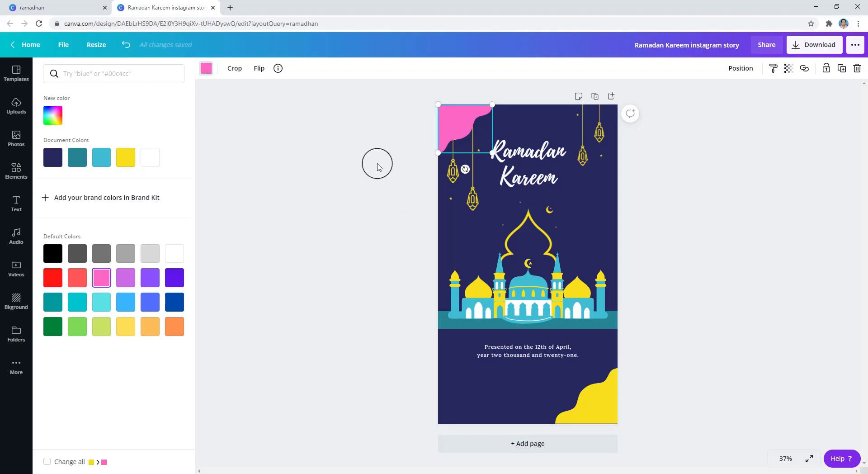
left_click(612, 409)
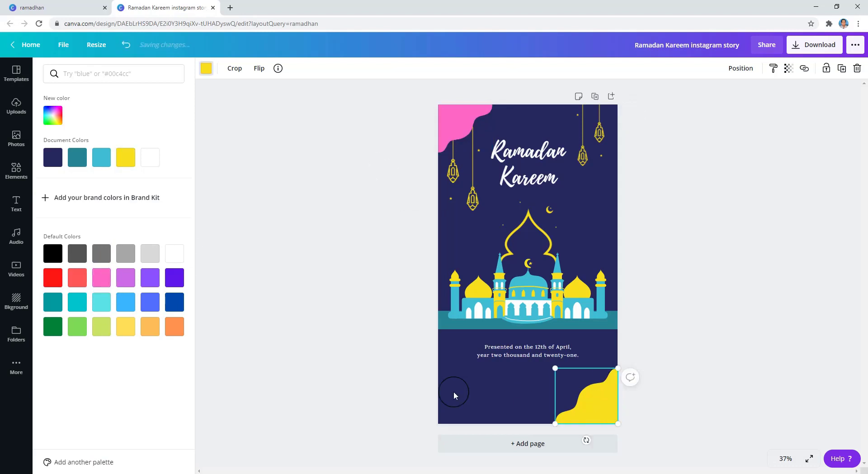
left_click(101, 276)
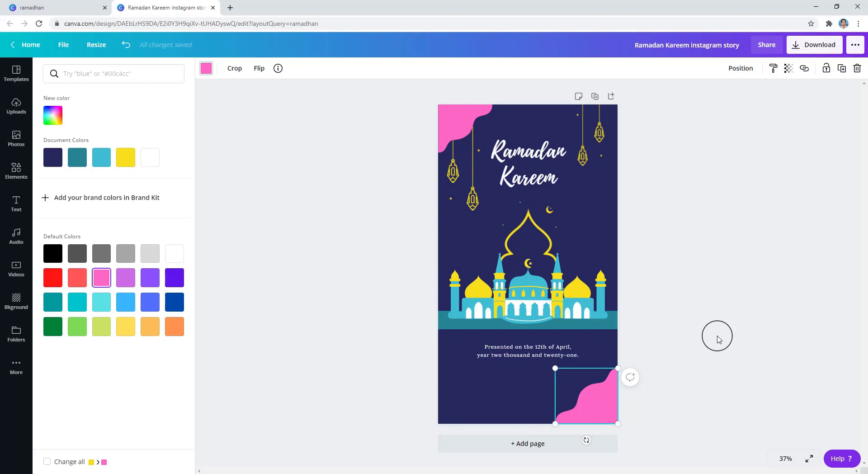
key("Escape")
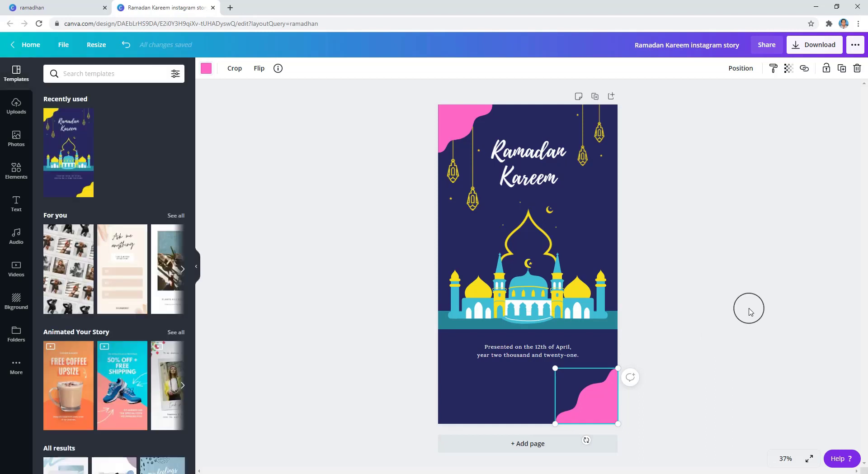
Step: Undo the color changes on both corner shapes
key("ctrl+z")
key("ctrl+z")
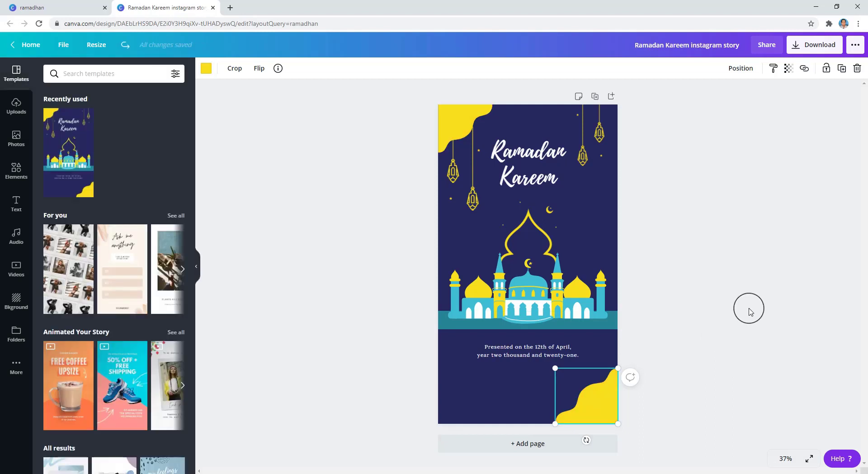
Step: Replace the "Ramadan Kareem" heading with the two-line text "Marhaban" and "Ya Ramadhan"
left_click(515, 155)
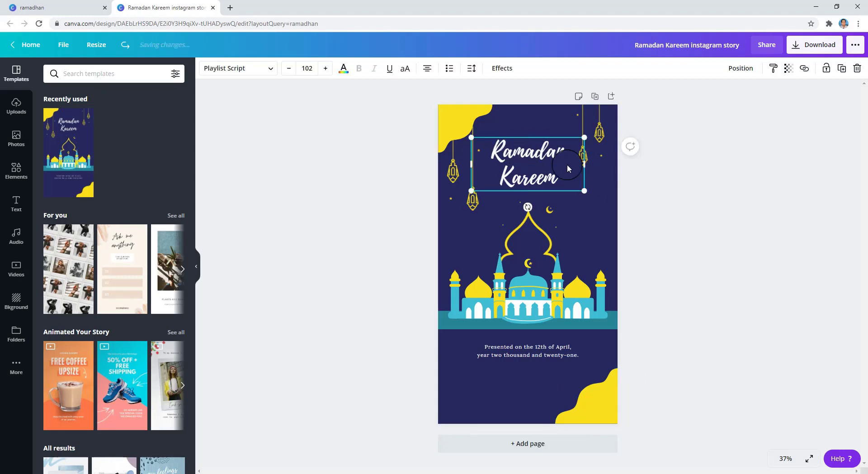
left_click(527, 155)
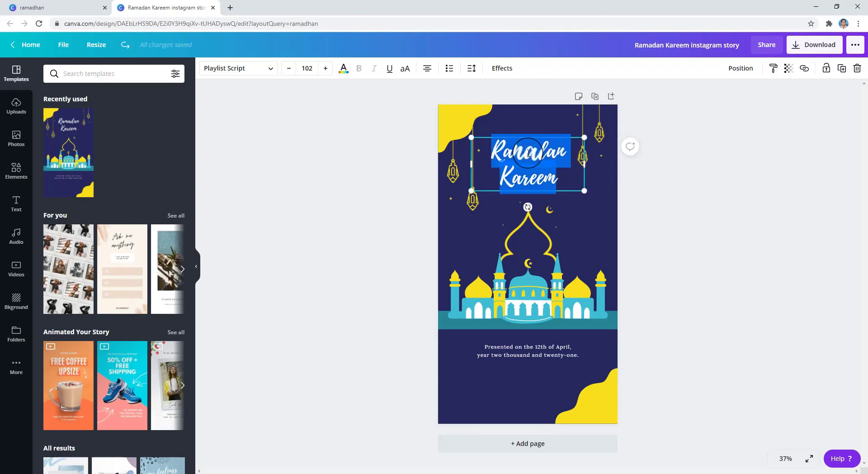
type("Ma")
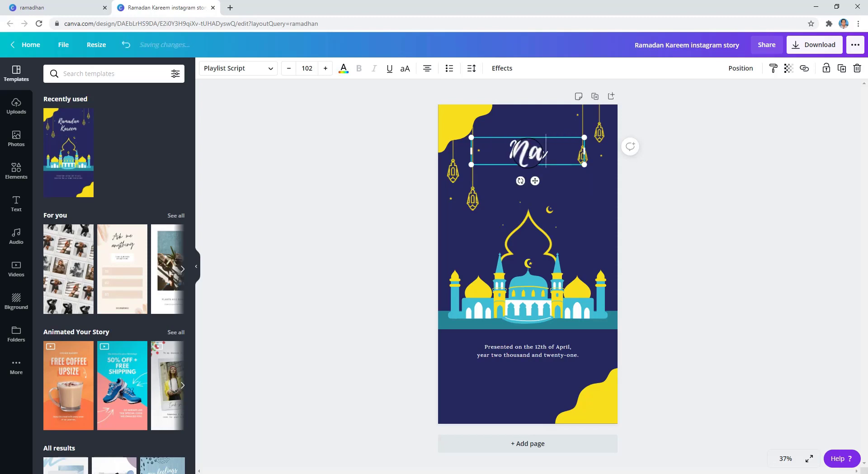
type("rhaban")
key("Return")
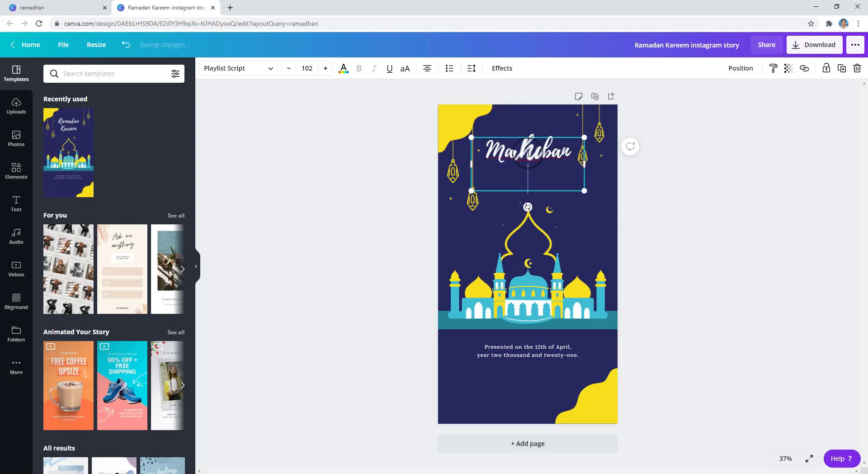
type("Ya Ramadhan")
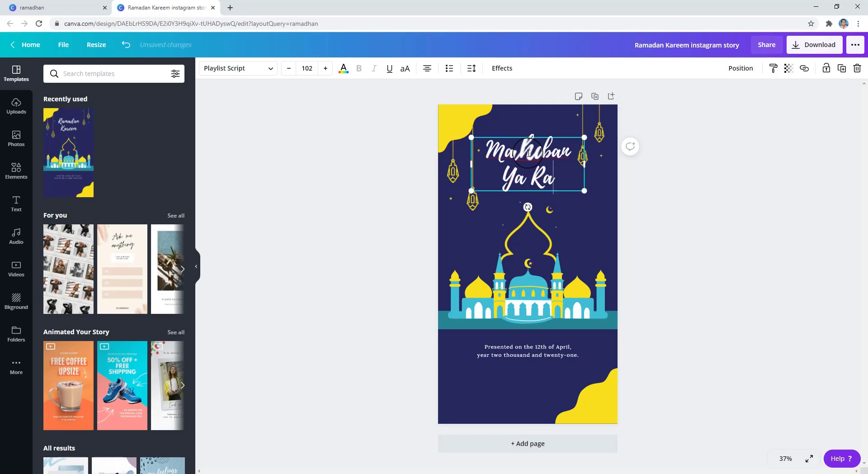
left_click(626, 181)
Step: Shrink the heading to a font size of about 84 and center it between the hanging lanterns above the mosque
left_click(513, 140)
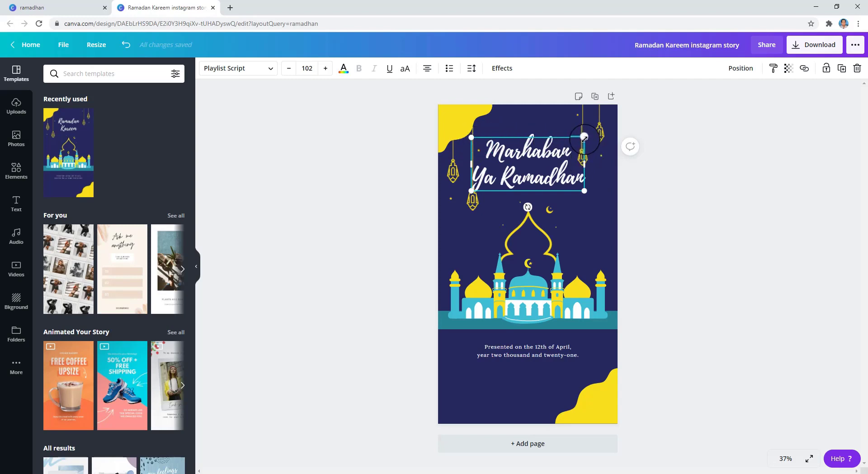
left_click_drag(584, 137, 565, 147)
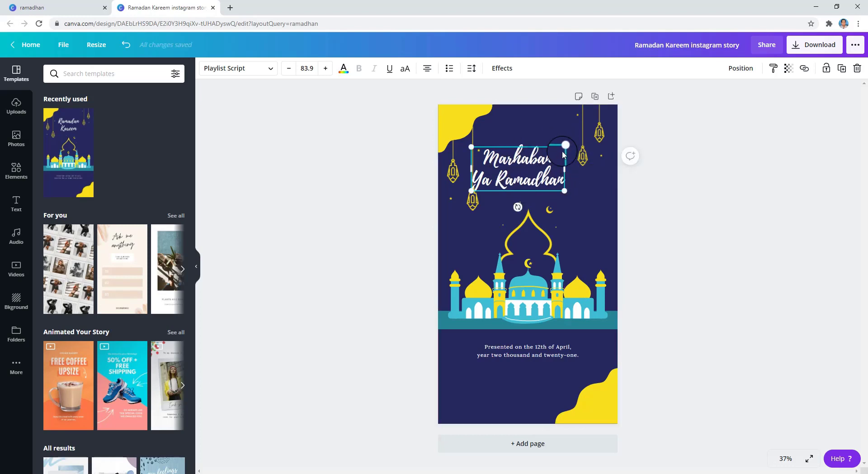
left_click_drag(531, 159, 543, 164)
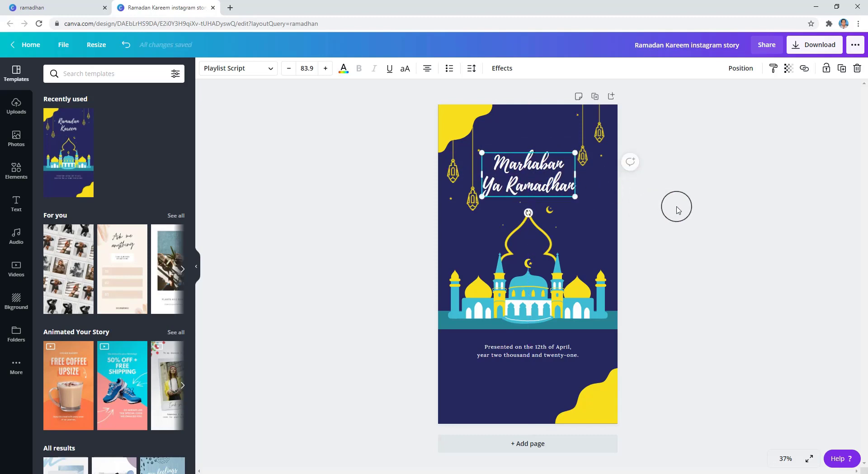
Step: Try out the font list, font size and text color options on the heading's first line, "Marhaban"
double_click(536, 169)
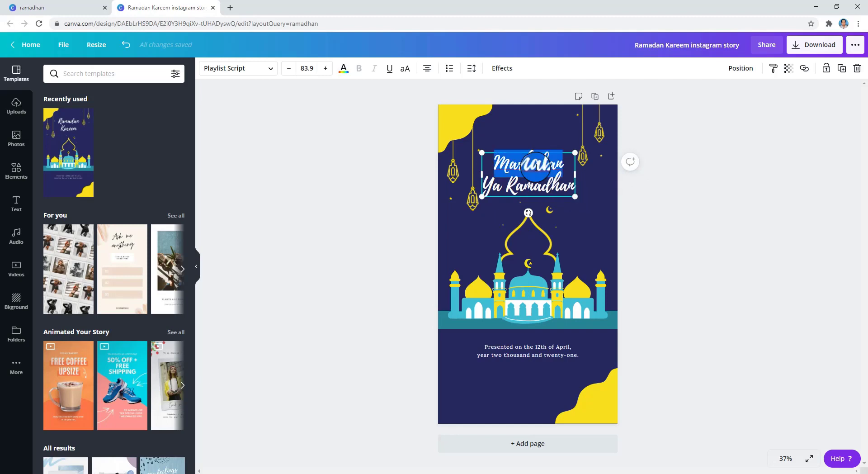
left_click(267, 76)
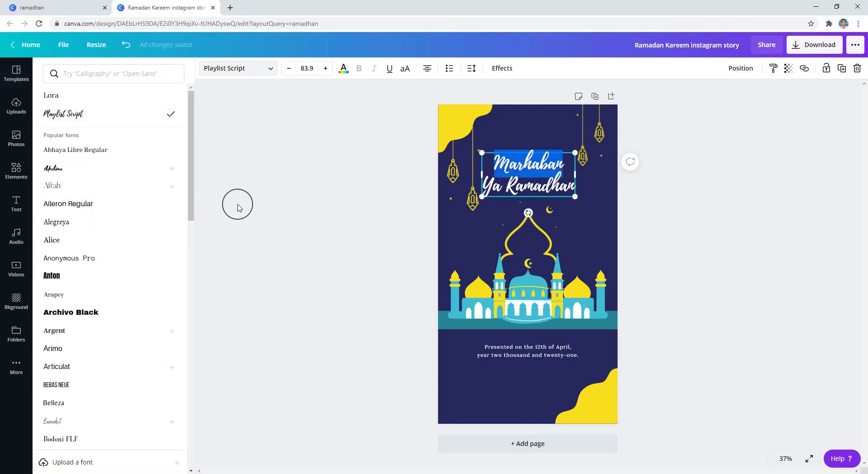
key("Escape")
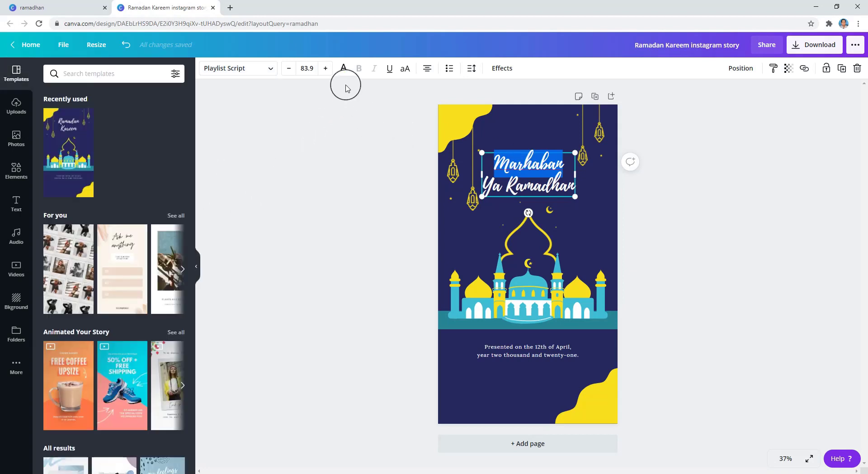
left_click(288, 68)
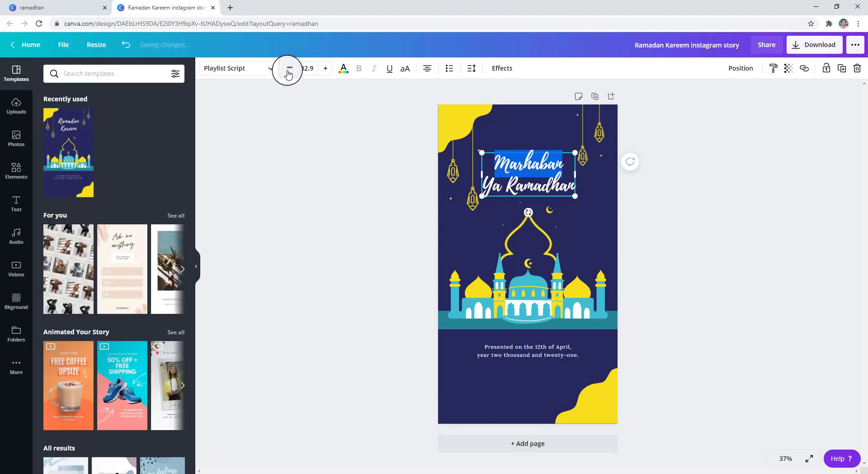
left_click(325, 68)
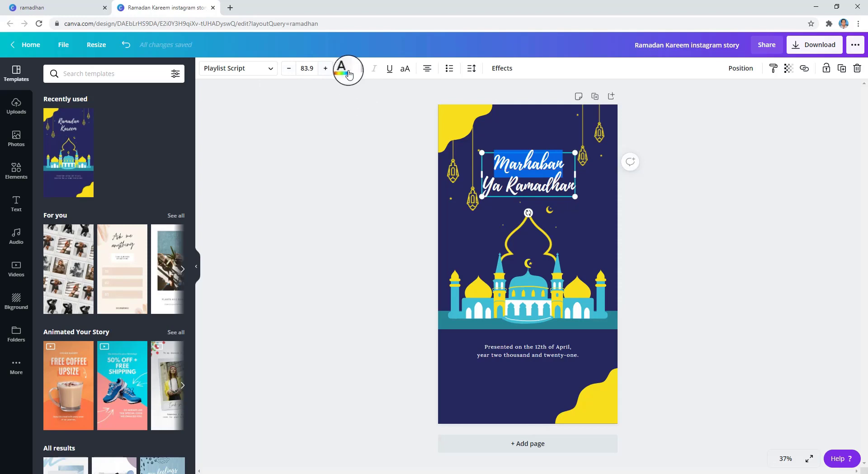
left_click(344, 69)
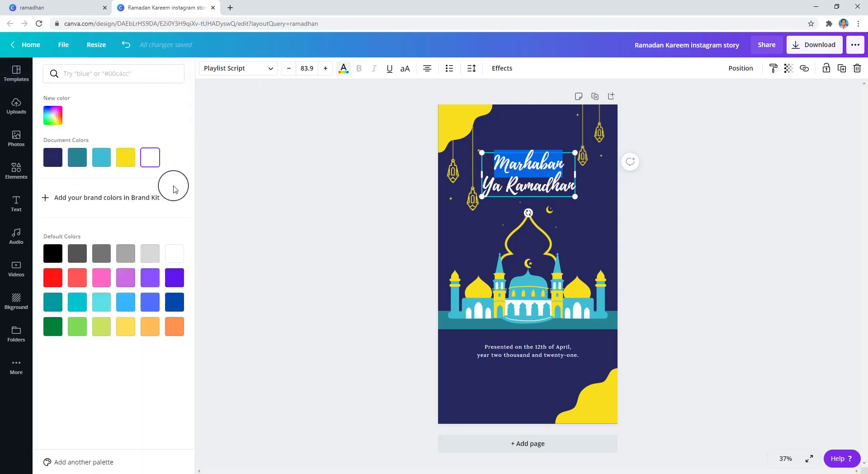
left_click(343, 68)
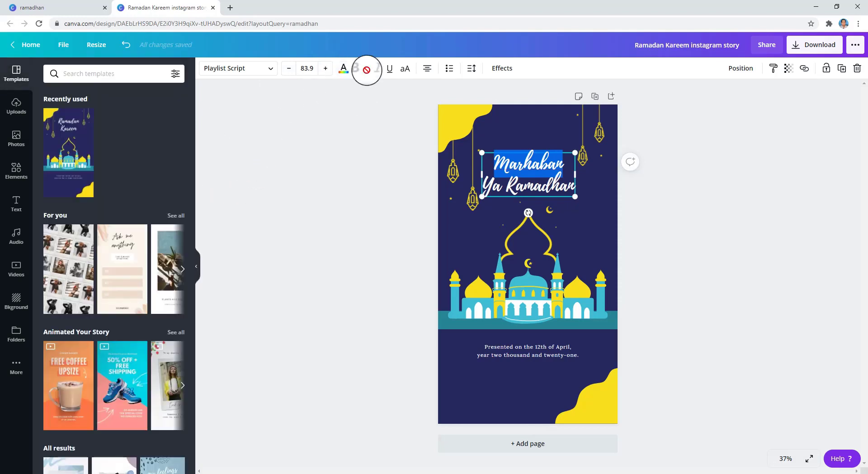
left_click(350, 131)
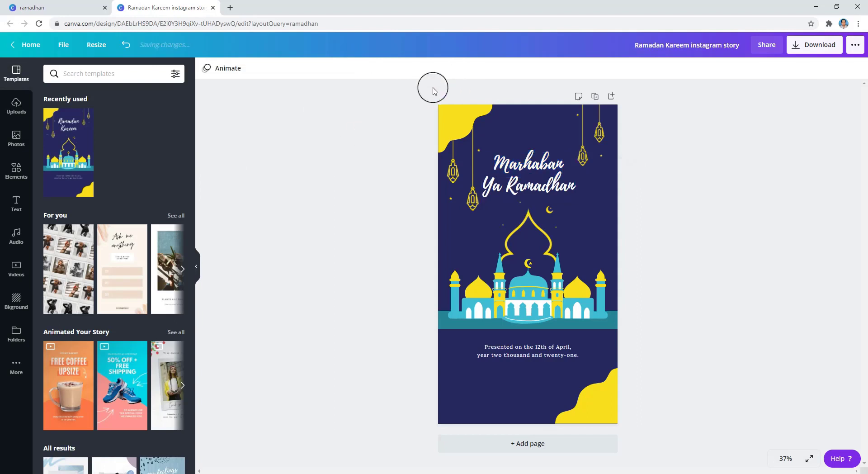
left_click(526, 158)
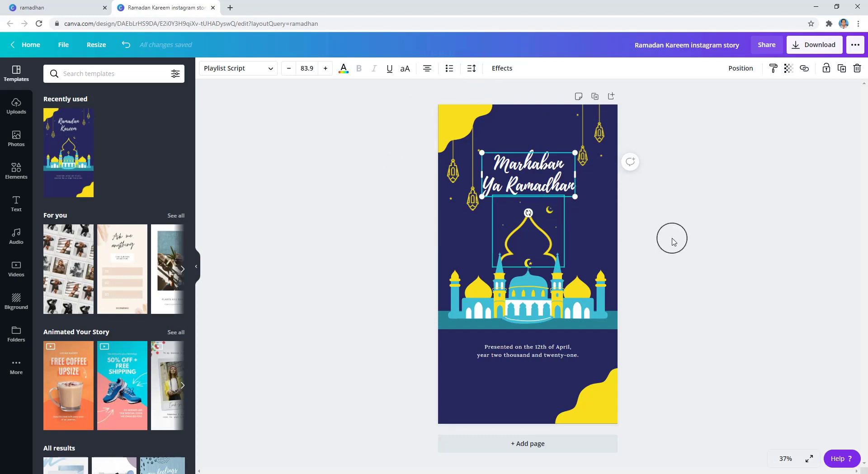
left_click(717, 242)
mouse_move(598, 134)
left_mouse_down()
mouse_move(519, 177)
mouse_move(466, 179)
mouse_move(466, 214)
left_mouse_up()
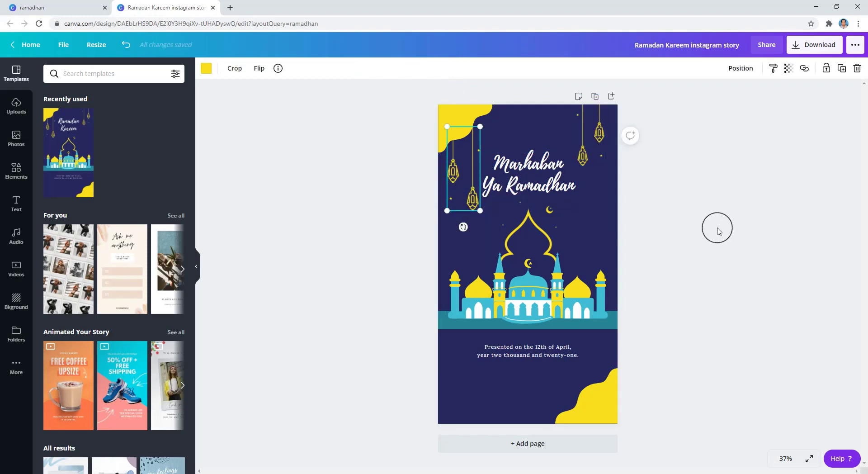
Step: Move the "Marhaban Ya Ramadhan" heading slightly down, keeping it horizontally centered on the page
left_click(538, 193)
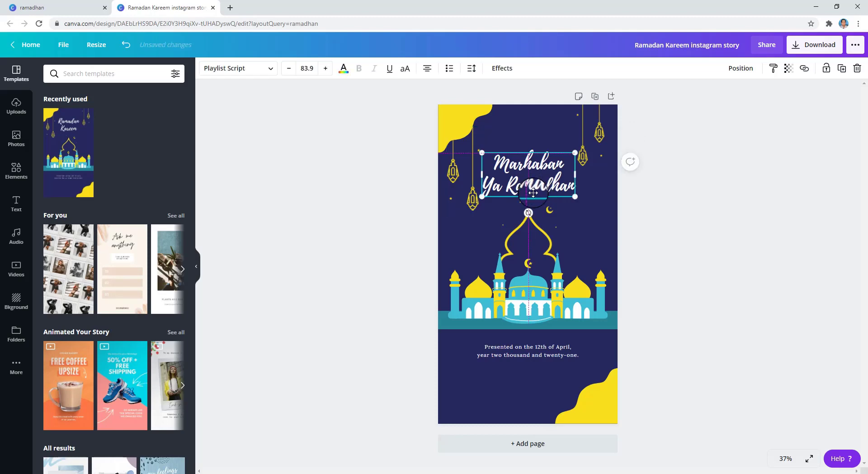
left_click_drag(535, 190, 535, 194)
left_click(522, 135)
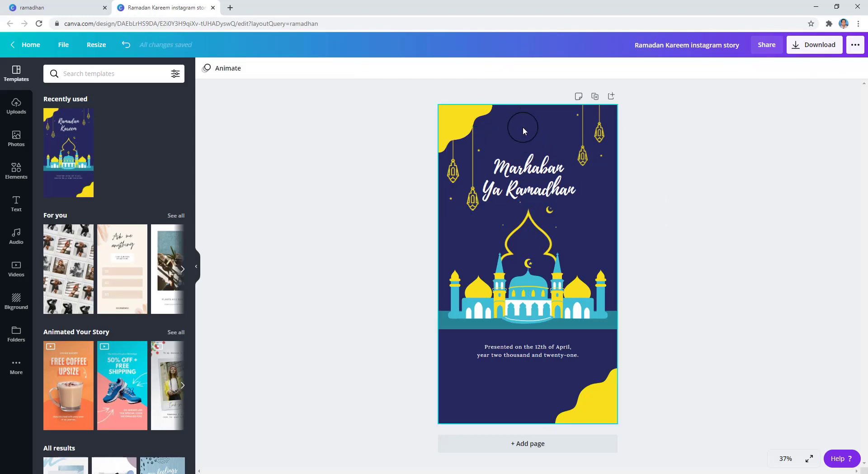
left_click(262, 218)
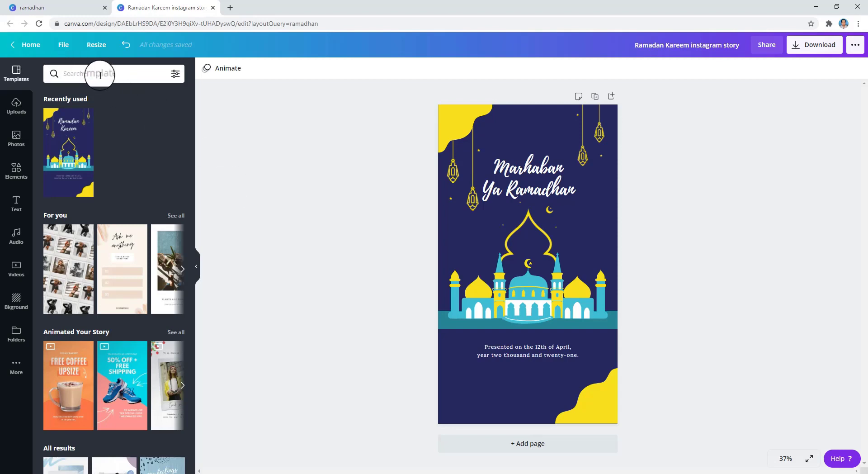
Step: Search the elements library for "ramadhan"
left_click(15, 170)
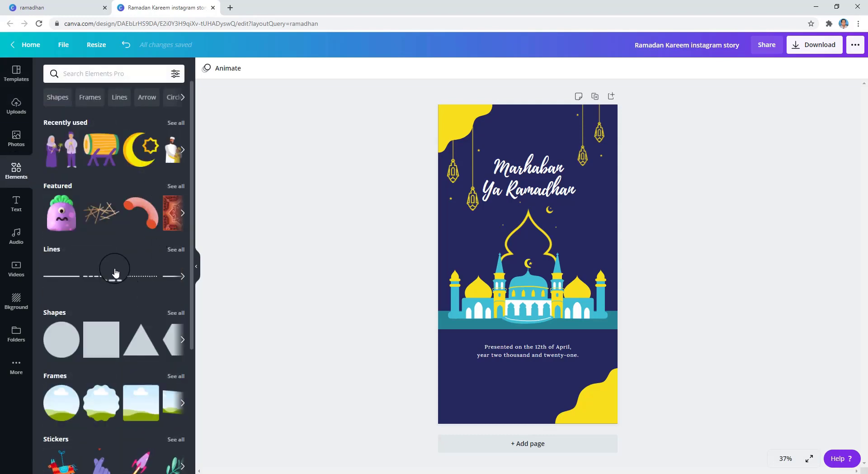
scroll(110, 219, "down", 2)
scroll(107, 219, "up", 2)
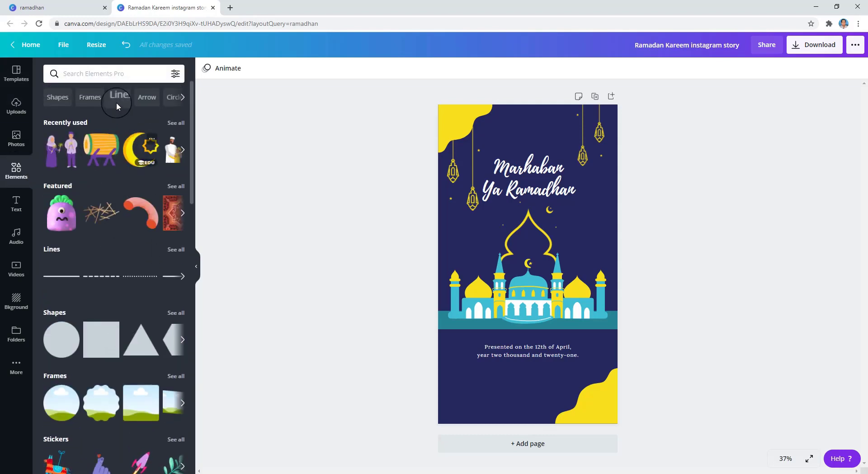
left_click(105, 73)
type("ramadhan")
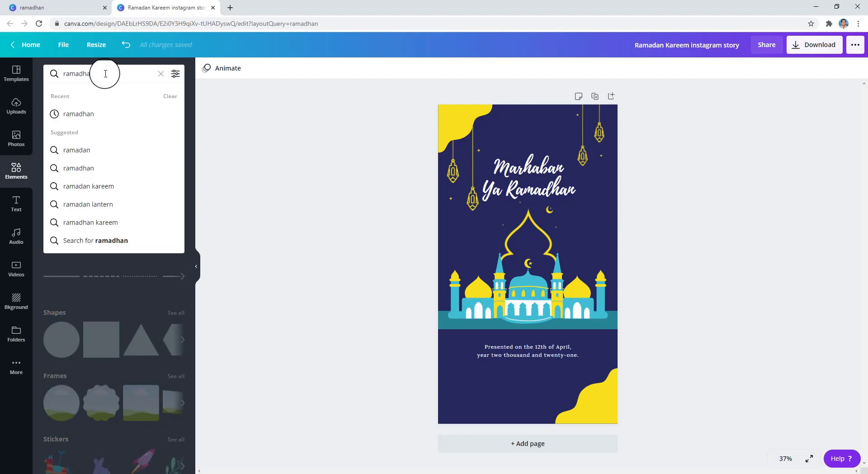
key("Return")
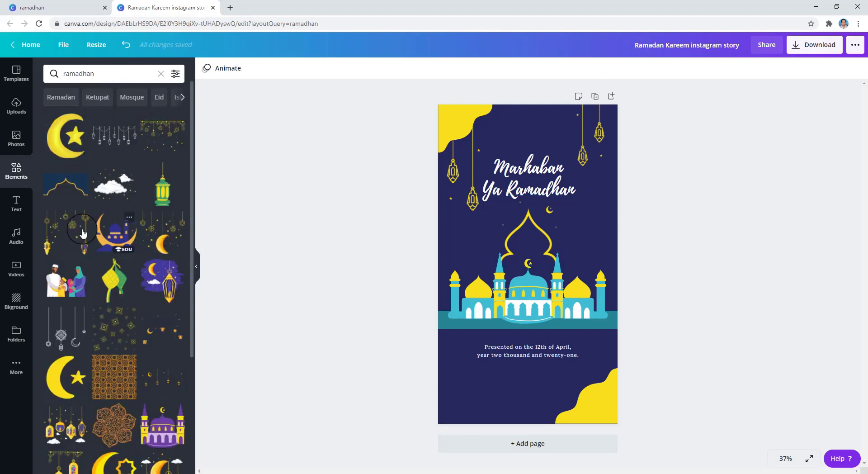
Step: Add the yellow-orange crescent with the eight-pointed star outline, shrink it, and place it centered above the heading
scroll(147, 248, "down", 4)
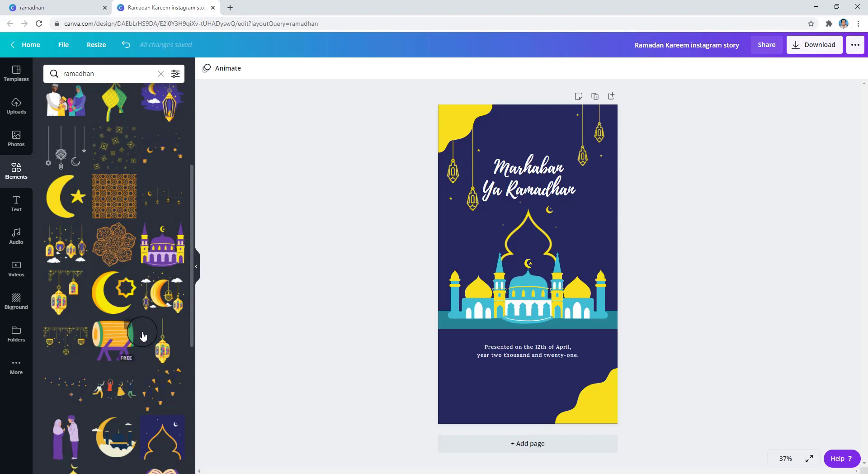
left_click(108, 294)
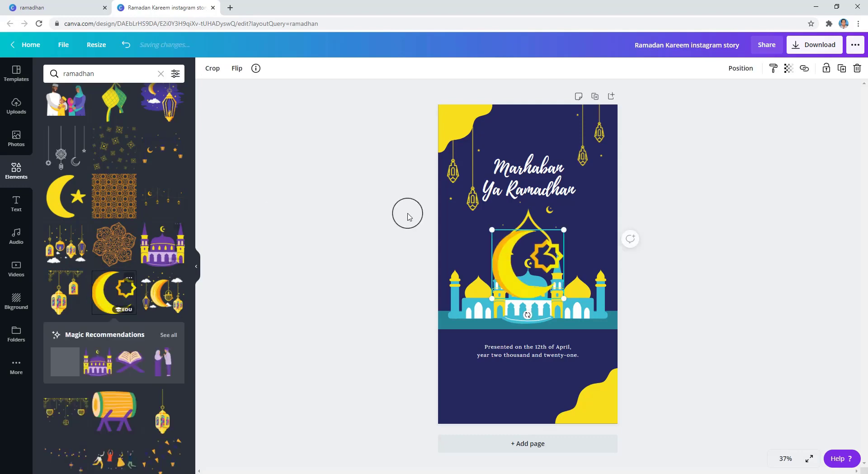
left_click_drag(563, 230, 525, 139)
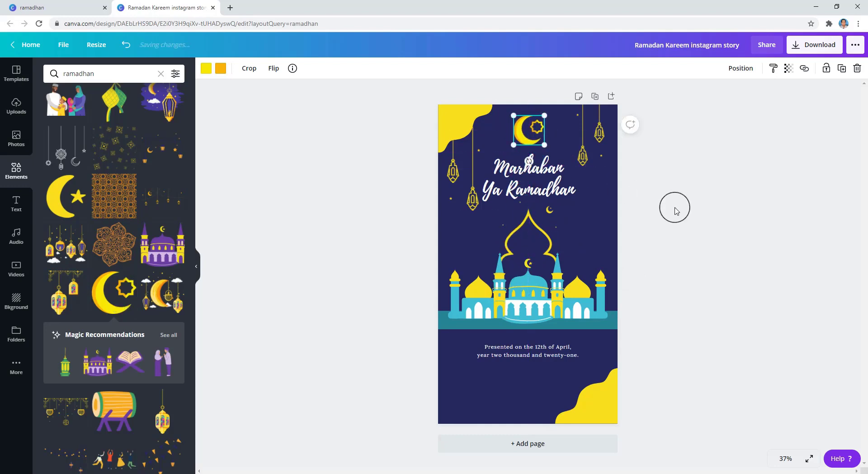
left_click(686, 197)
Step: Recolor the orange parts of the crescent graphic with the light blue document color
left_click(521, 139)
left_click(221, 69)
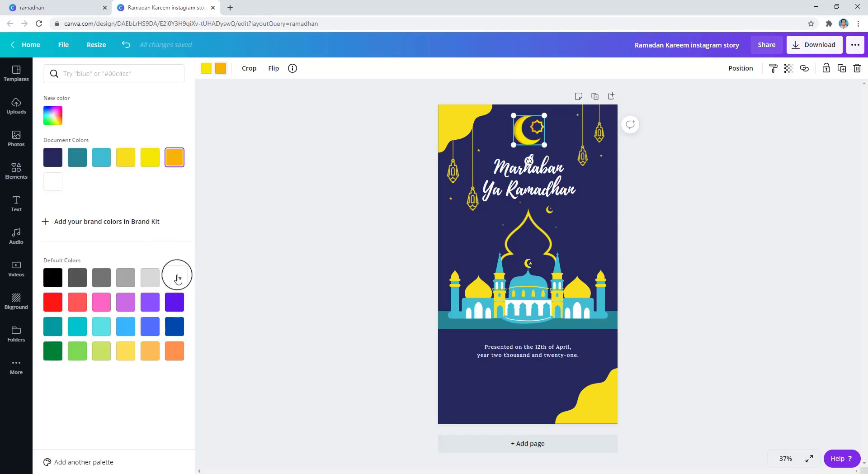
left_click(102, 158)
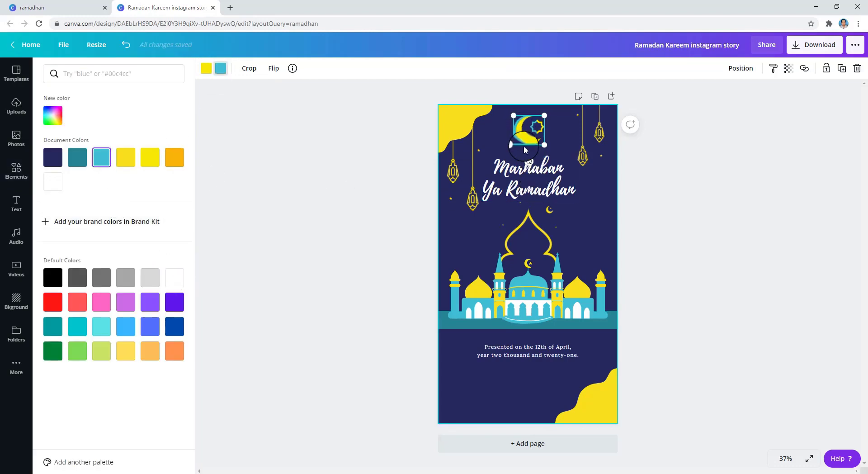
left_click(662, 201)
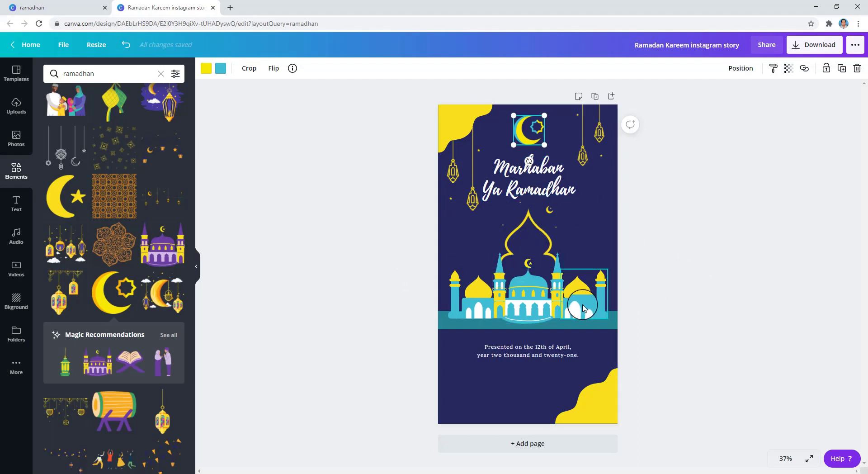
Step: Try moving the mosque's two side buildings outward and the central mosque down over the caption
left_click_drag(583, 309, 608, 309)
left_click_drag(472, 300, 442, 301)
left_click_drag(535, 310, 526, 344)
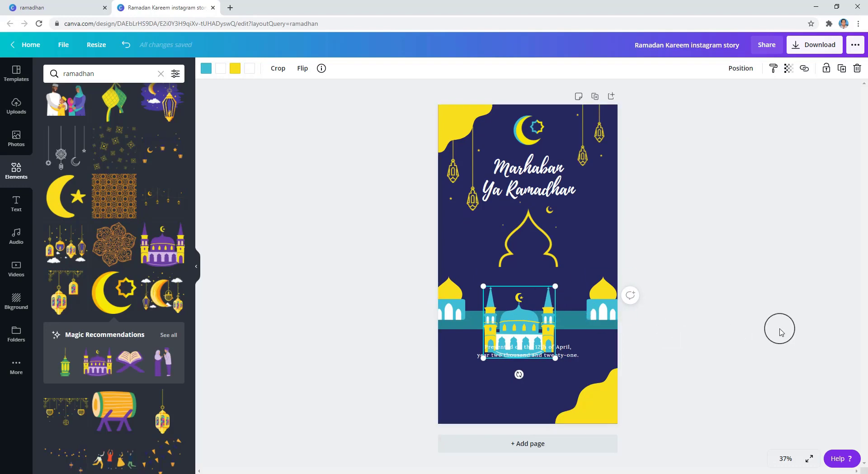
Step: Undo the moves of the side buildings and the central mosque
key("ctrl+z")
key("ctrl+z")
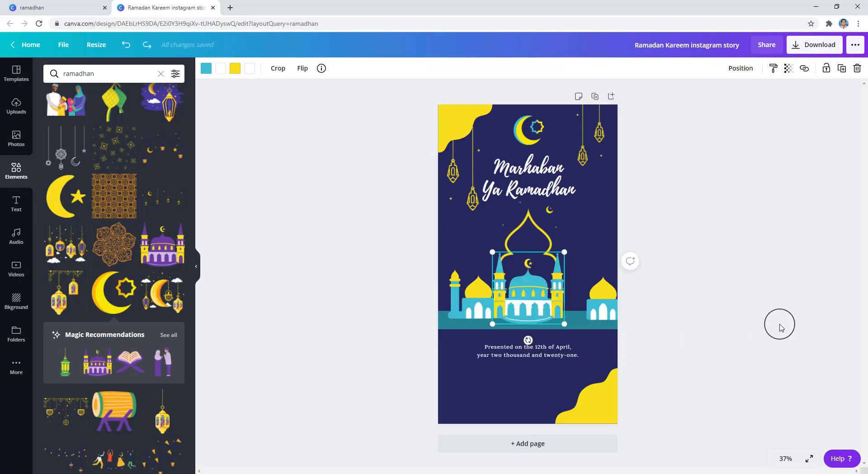
key("ctrl+z")
left_click(737, 304)
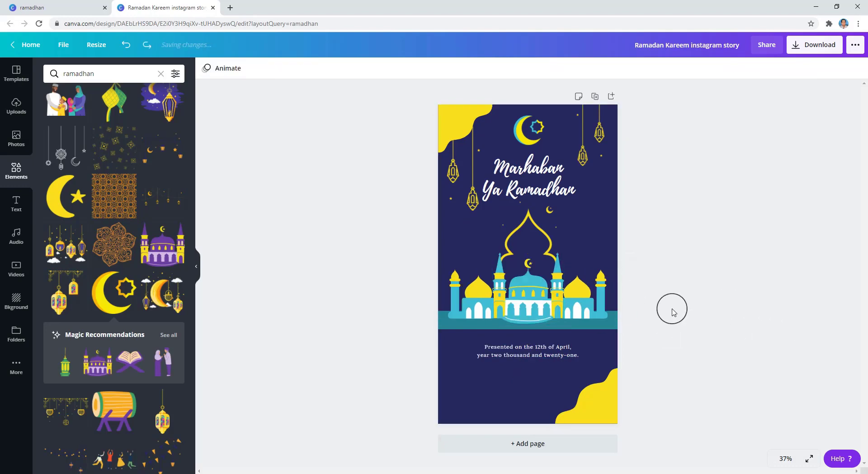
left_click(519, 356)
left_click(554, 347)
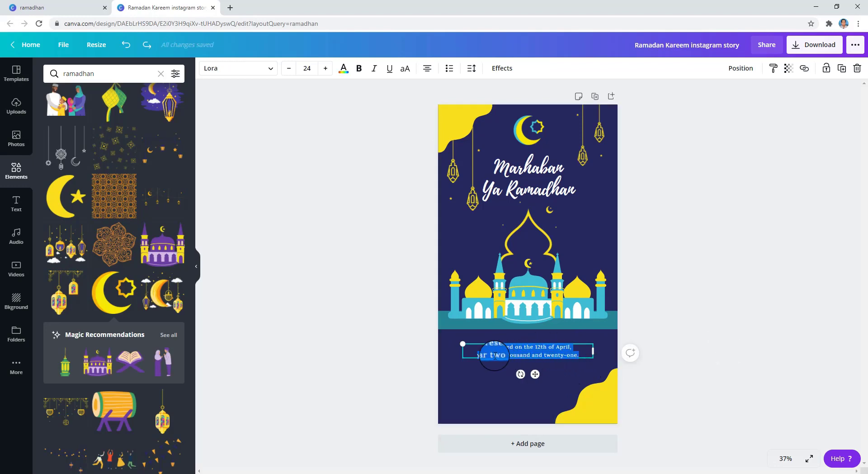
left_click_drag(484, 348, 579, 355)
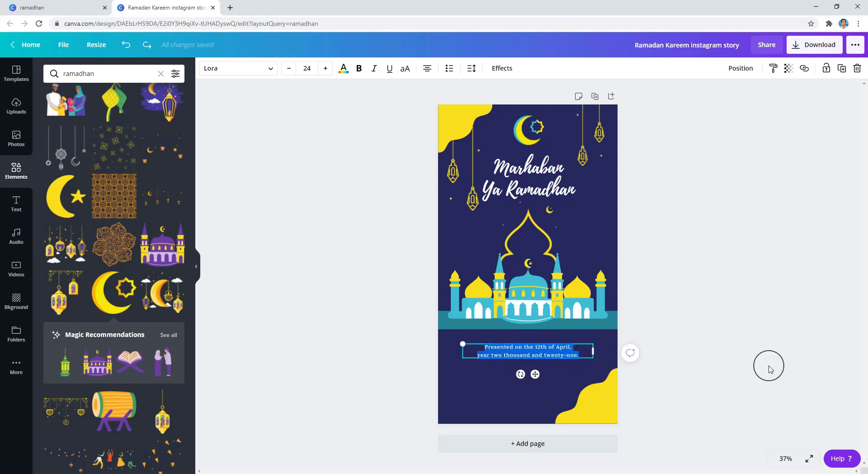
left_click(729, 347)
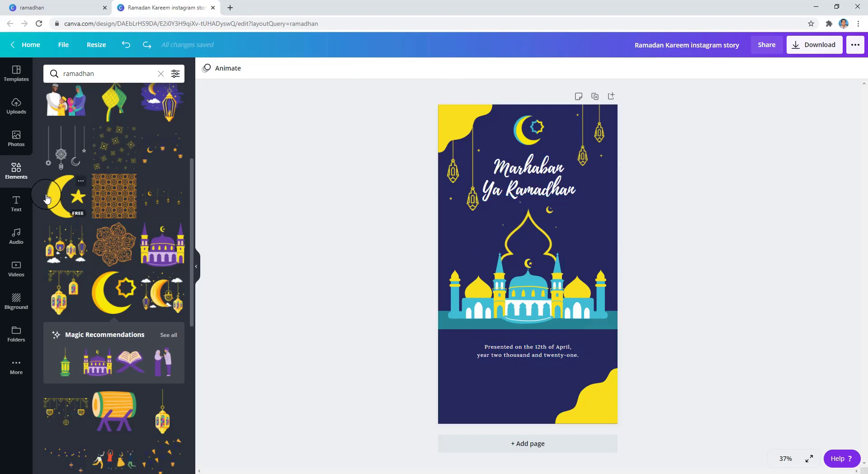
Step: Add the purple-clothed greeting couple graphic from the ramadhan results, shrink it, and place it in the story's lower-left corner
scroll(134, 238, "down", 5)
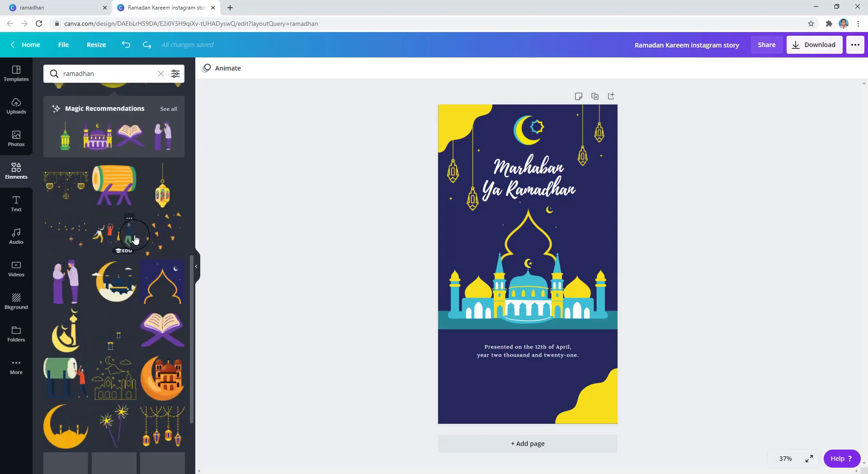
scroll(134, 238, "down", 2)
scroll(134, 238, "up", 5)
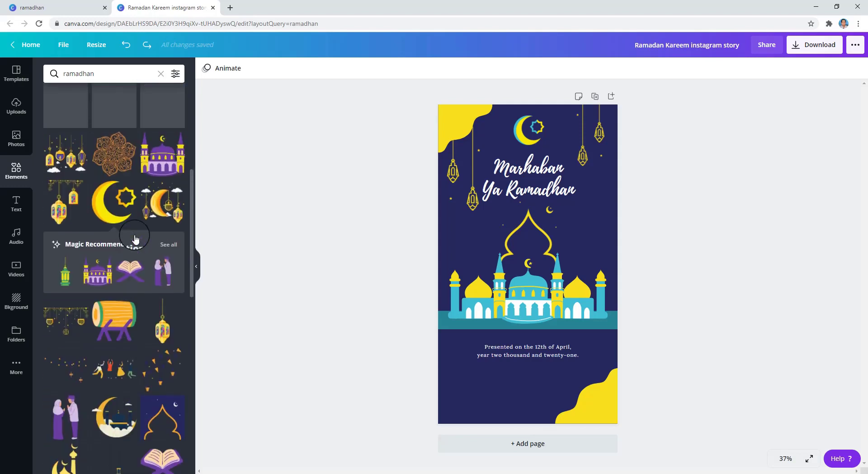
scroll(134, 236, "up", 3)
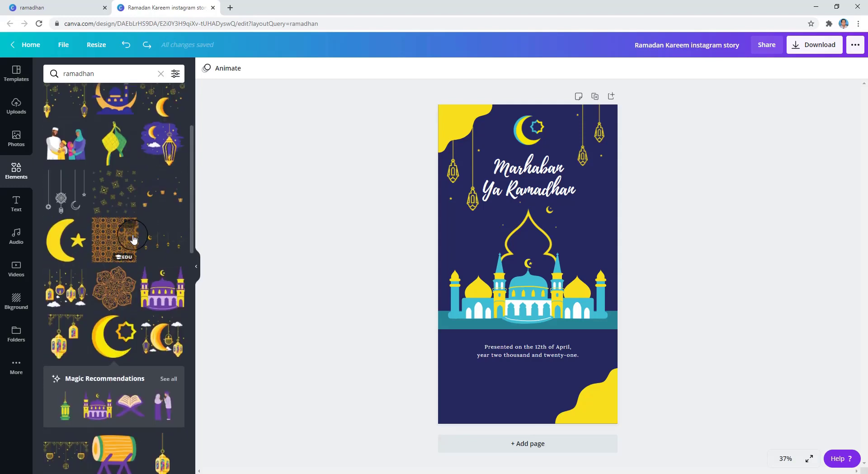
scroll(134, 237, "down", 2)
scroll(133, 238, "down", 4)
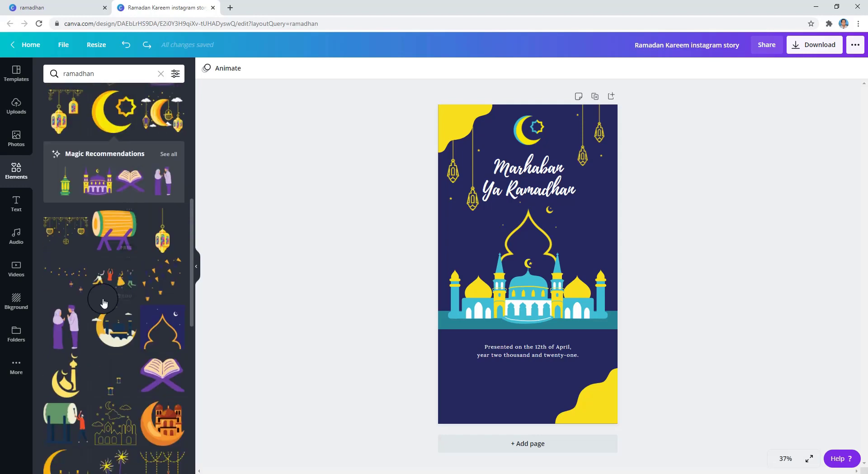
left_click(65, 323)
left_click_drag(550, 256, 499, 343)
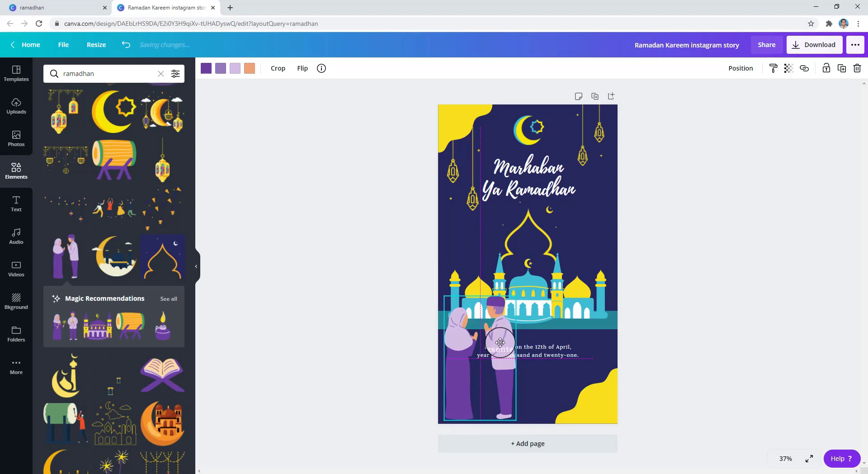
left_click_drag(515, 297, 492, 348)
left_click_drag(480, 377, 478, 381)
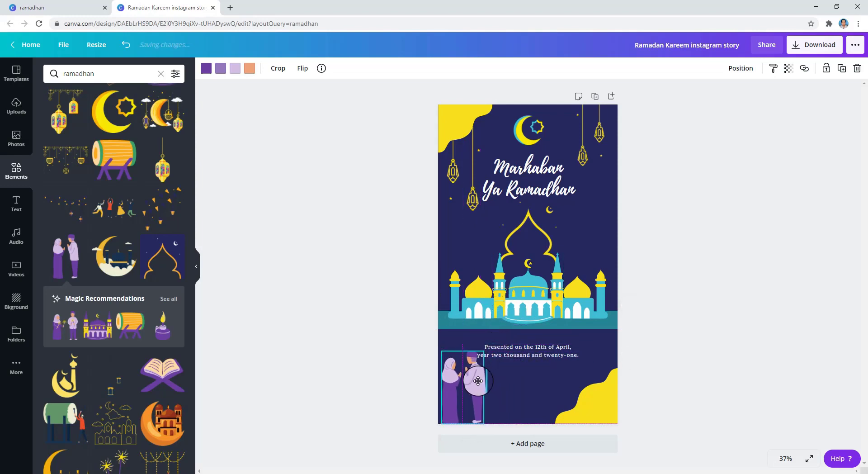
left_click(656, 370)
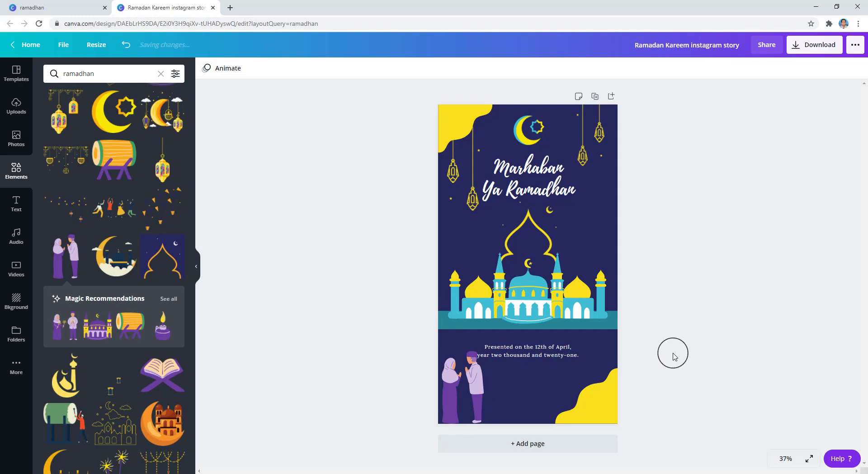
Step: Add the recommended drum graphic, shrink it, and place it in the story's lower-right corner over the yellow shape
left_click(549, 355)
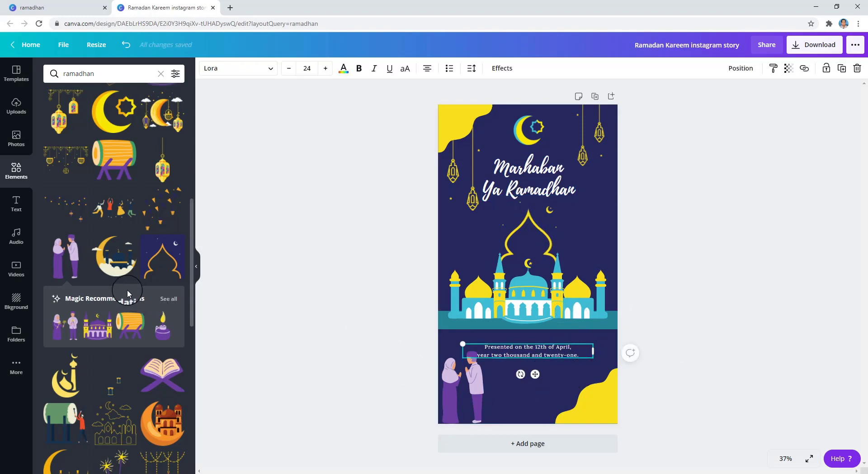
scroll(126, 289, "down", 2)
left_click(130, 231)
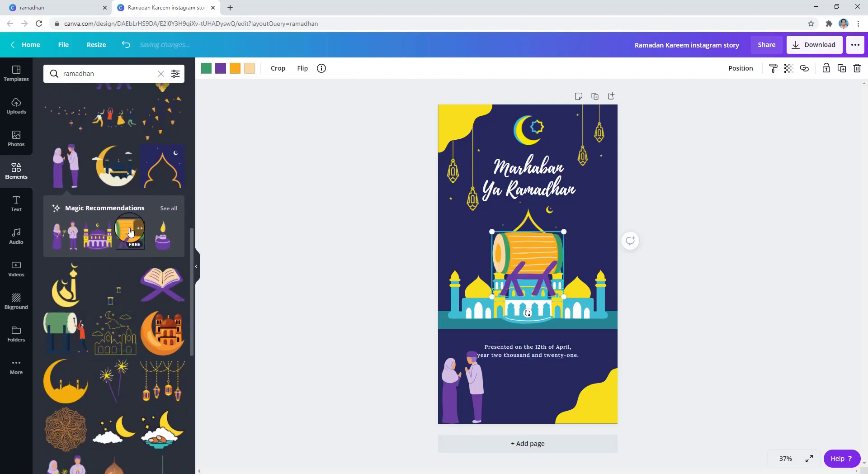
left_click_drag(530, 259, 579, 382)
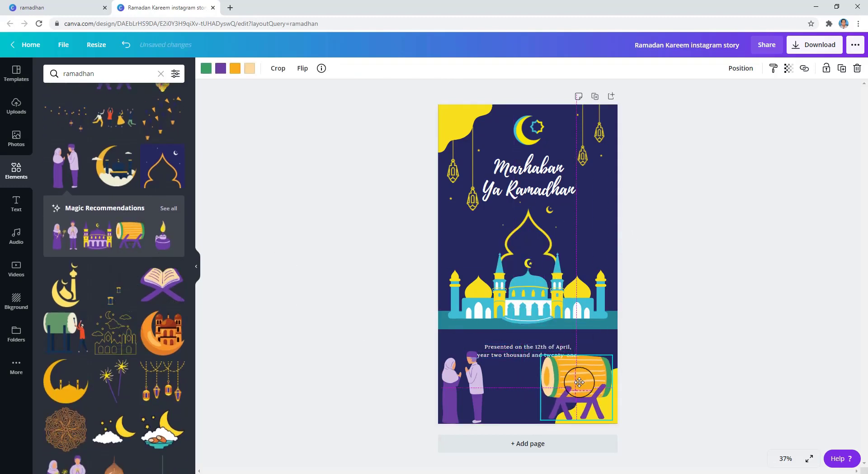
left_click_drag(613, 355, 602, 370)
left_click_drag(572, 396, 583, 396)
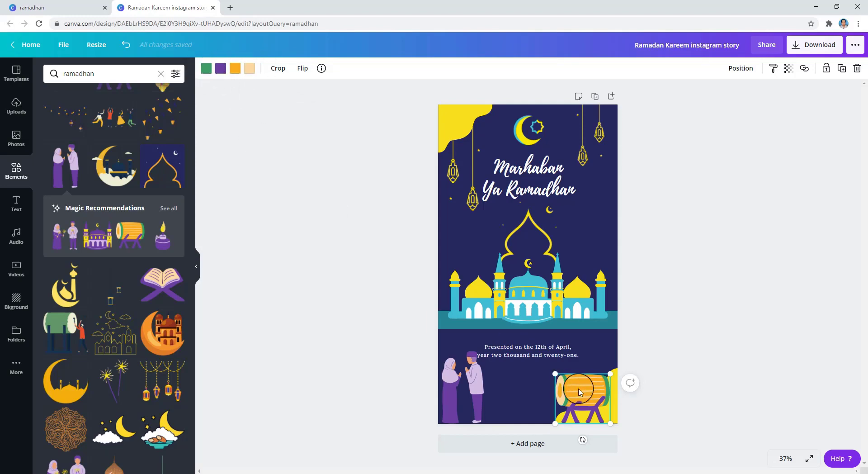
Step: Recolor the green parts of the drum graphic with the dark blue default color
left_click(206, 68)
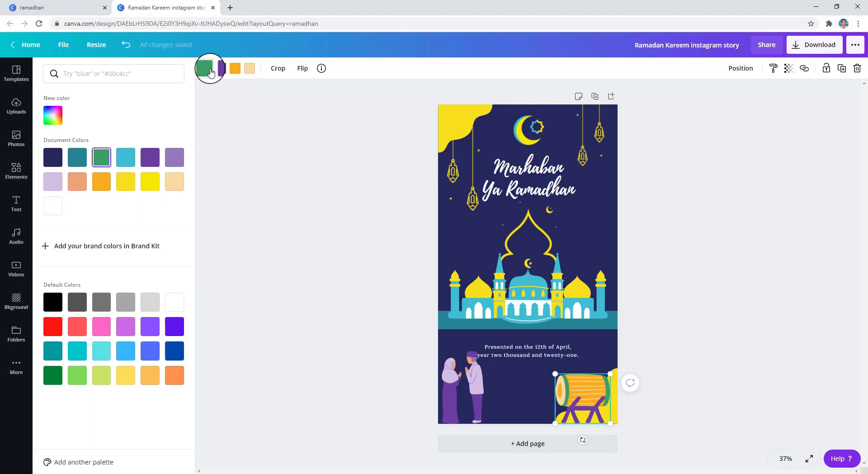
left_click(175, 351)
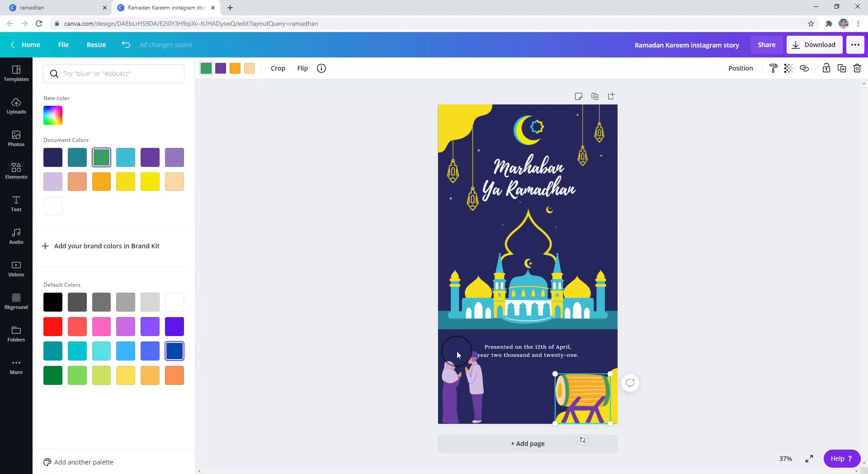
left_click(715, 408)
left_click(673, 359)
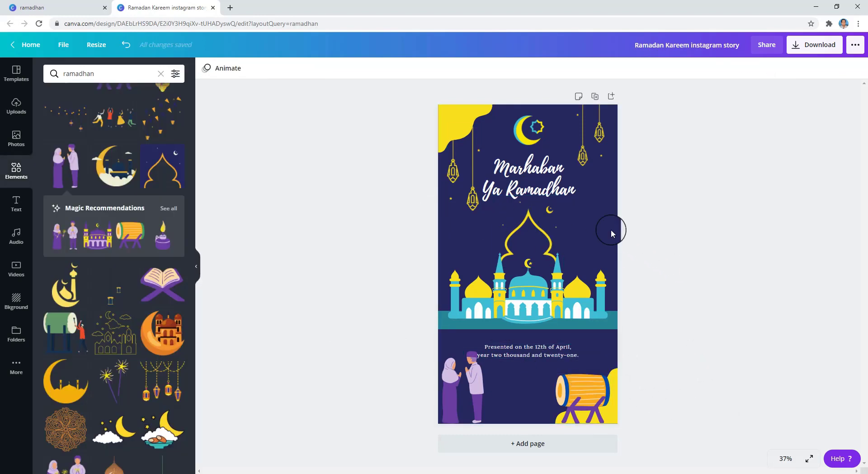
Step: Add the single hanging lantern with colorful panes, place it at the story's upper-right edge beside the heading, and shrink it
scroll(109, 206, "up", 3)
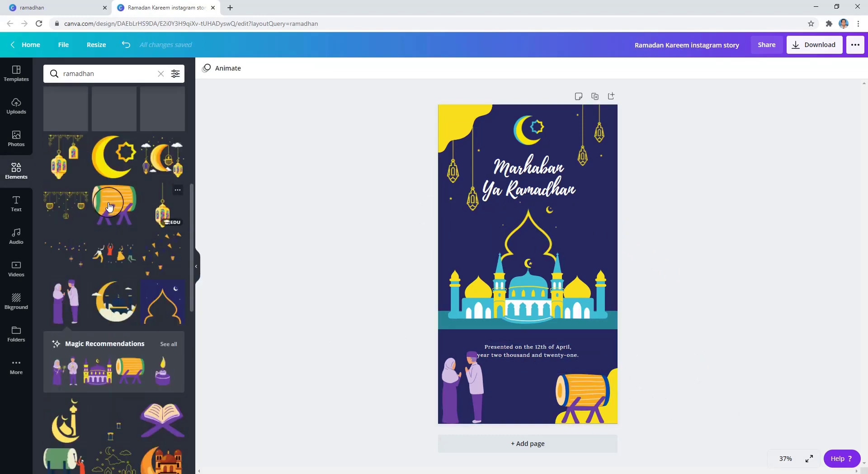
left_click(163, 206)
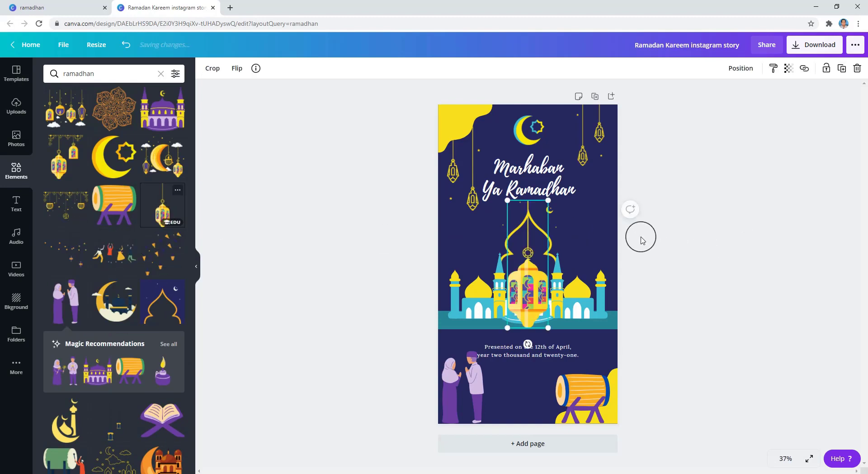
left_click_drag(524, 288, 586, 186)
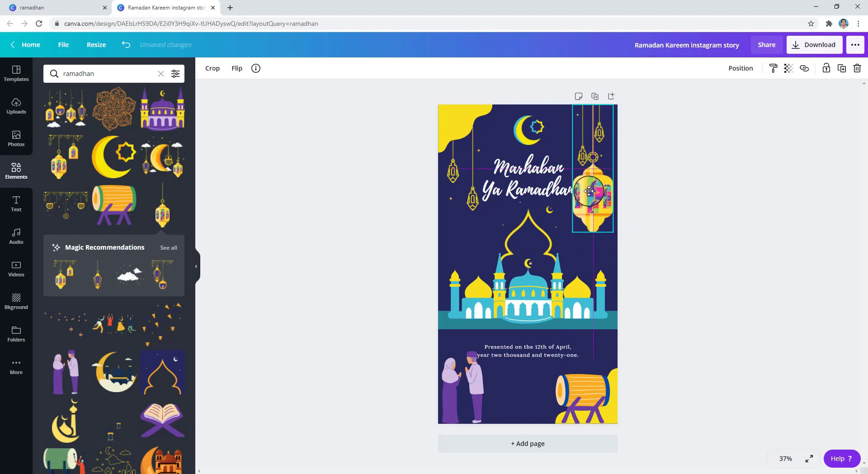
left_click_drag(572, 231, 579, 214)
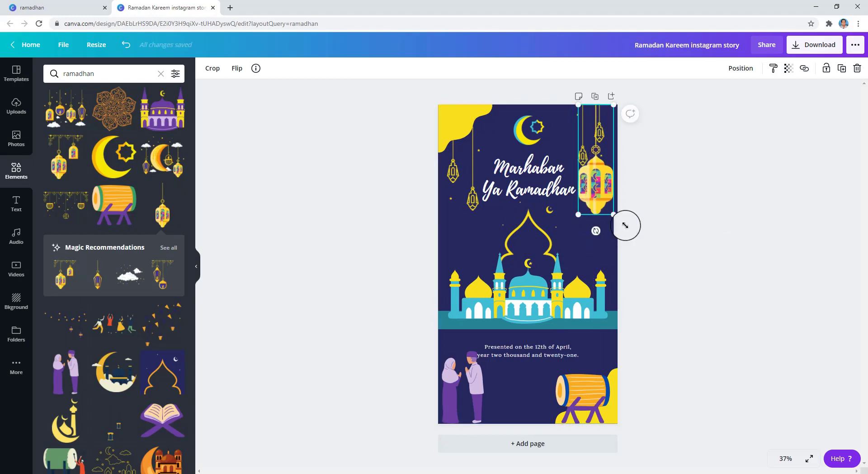
left_click(681, 255)
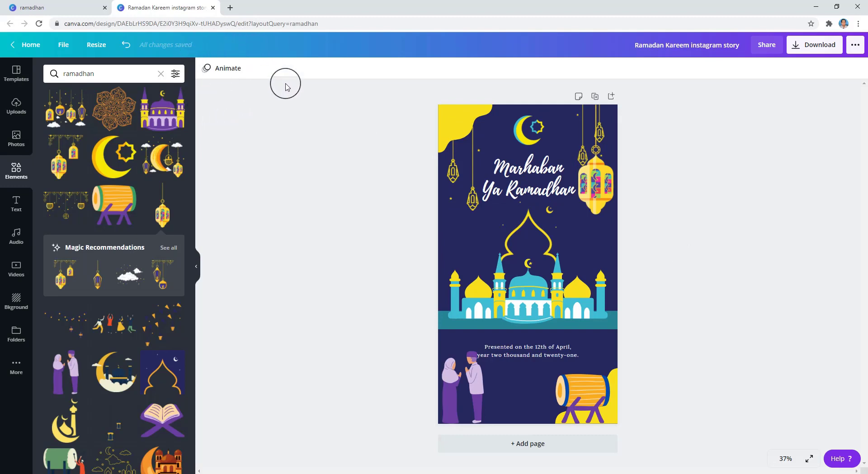
Step: Preview the Block, Breathe, Fade and Pan page animations and apply Rise to the story page
left_click(476, 237)
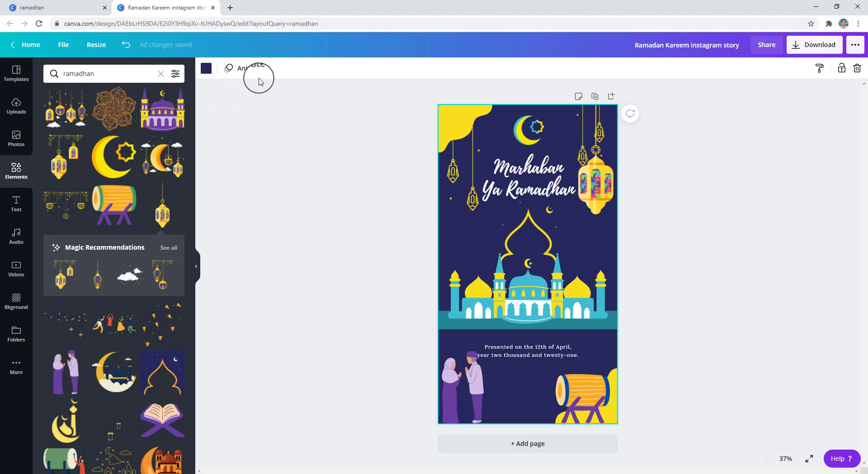
left_click(244, 68)
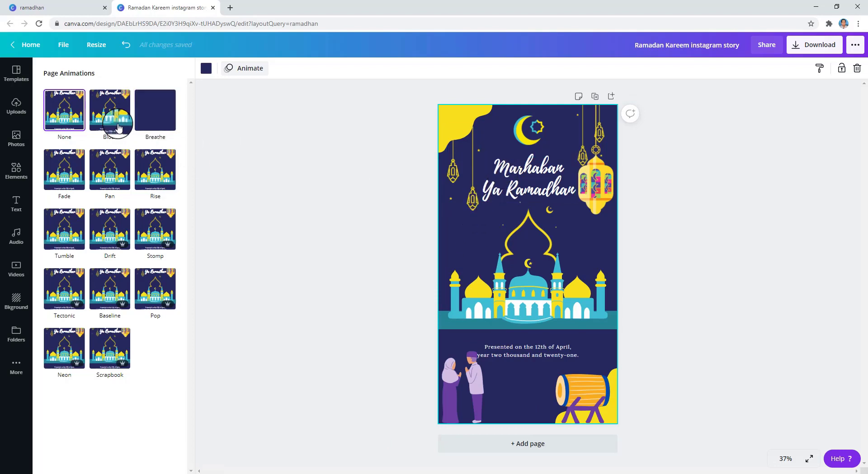
left_click(107, 110)
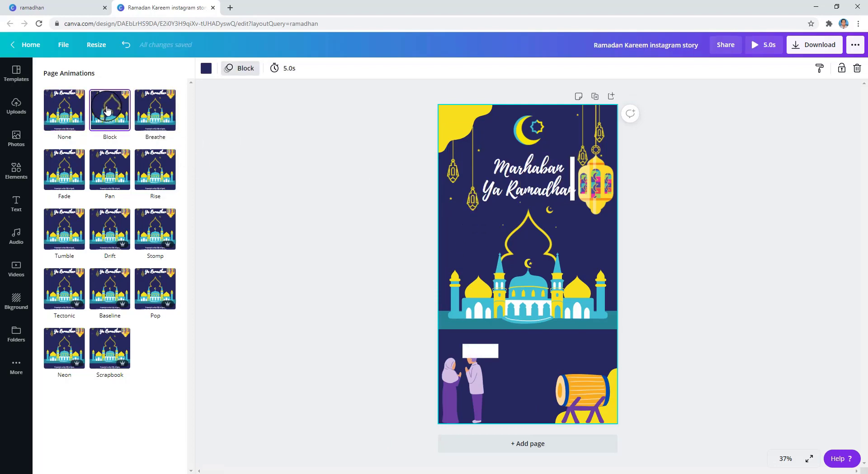
left_click(158, 112)
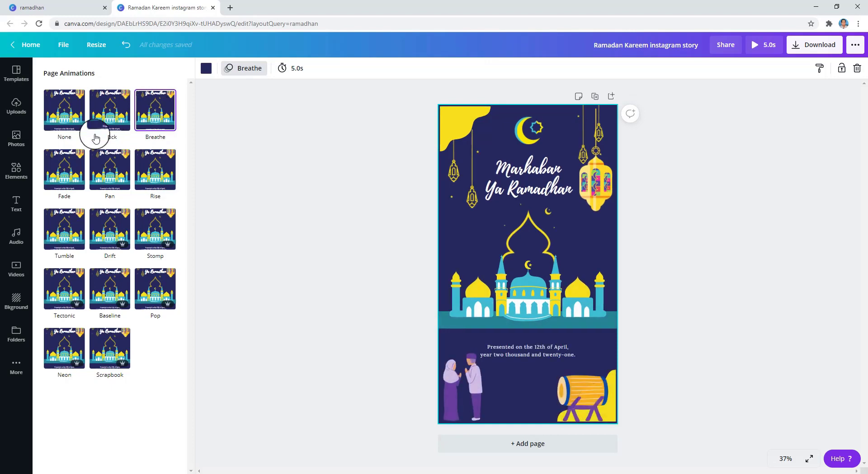
left_click(63, 169)
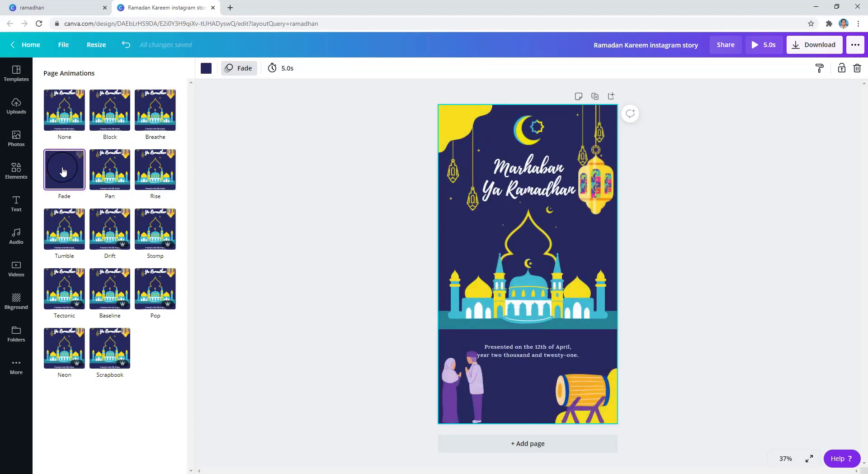
left_click(126, 176)
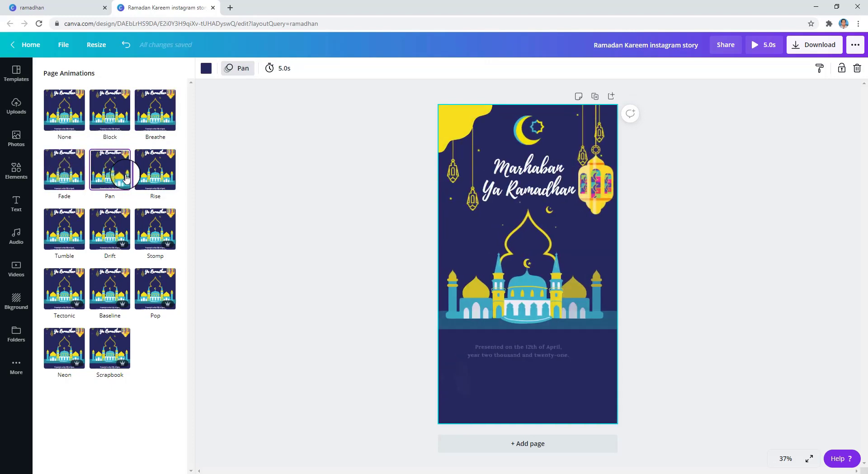
left_click(161, 178)
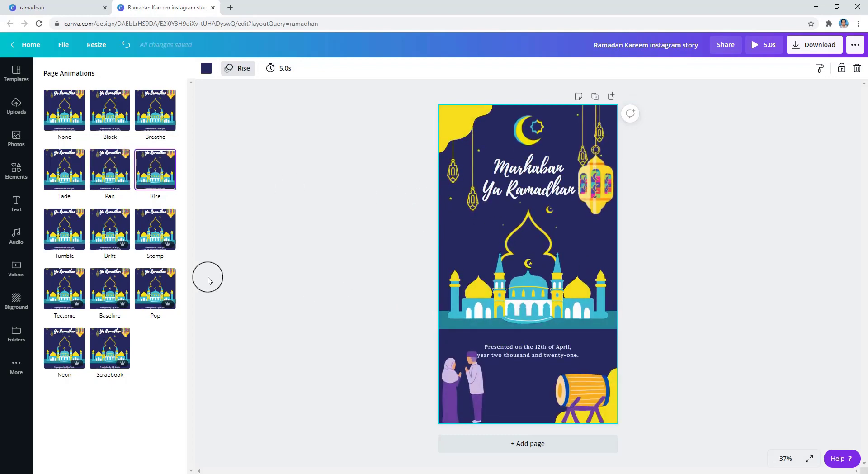
Step: Try the Tumble, Drift and Pan page animations and return the page to Rise
left_click(58, 234)
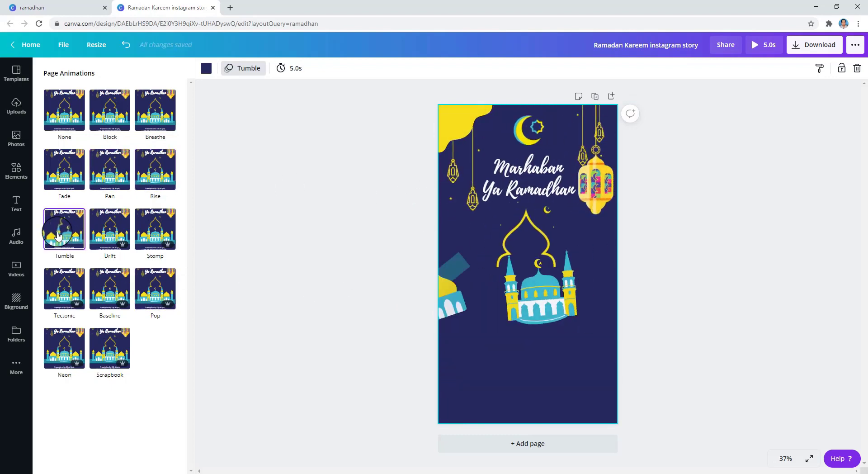
left_click(111, 232)
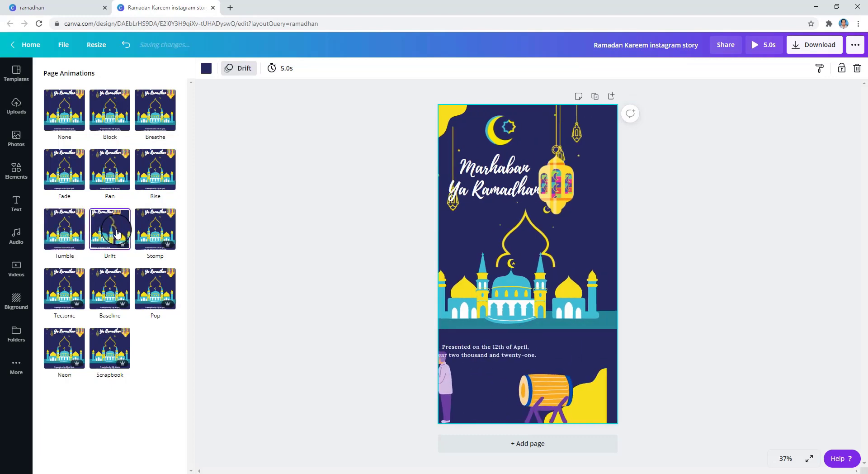
left_click(59, 234)
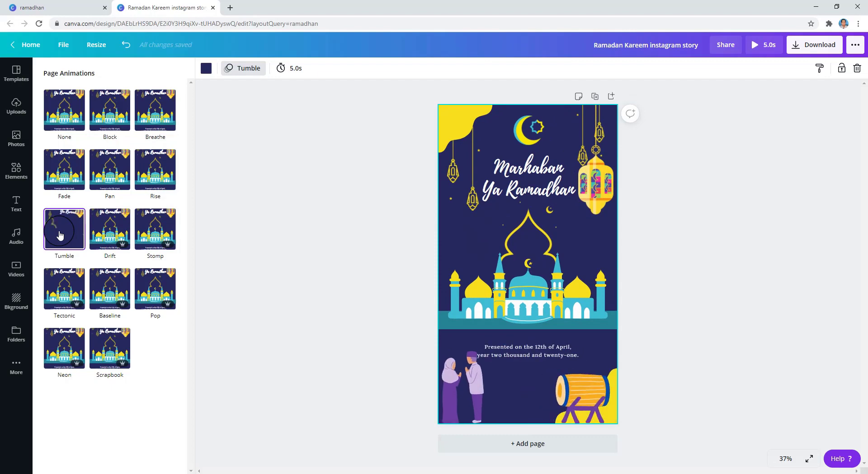
left_click(100, 175)
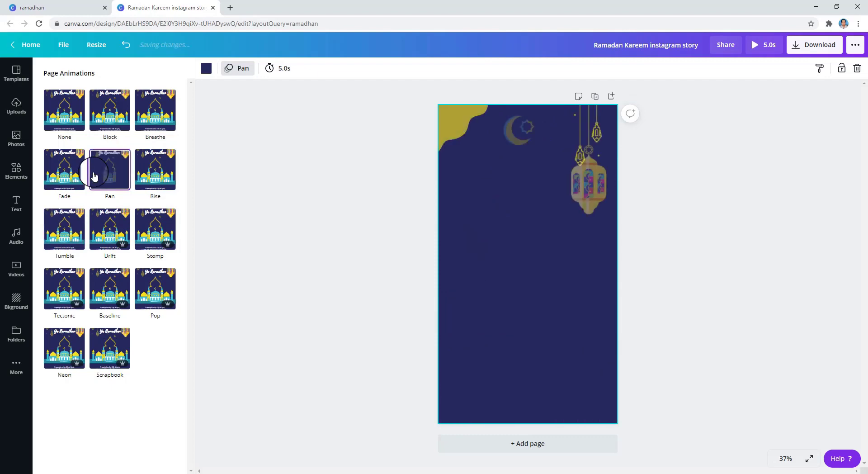
left_click(151, 169)
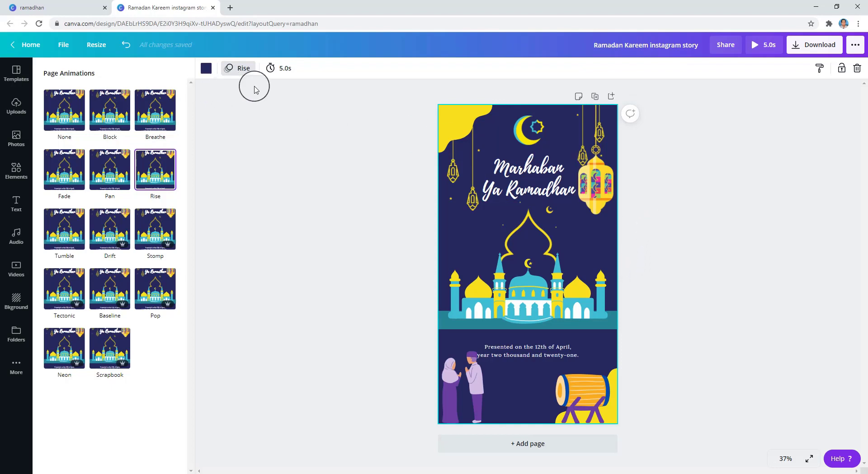
Step: Check the story page's timing setting and keep it at 5.0 seconds
left_click(281, 71)
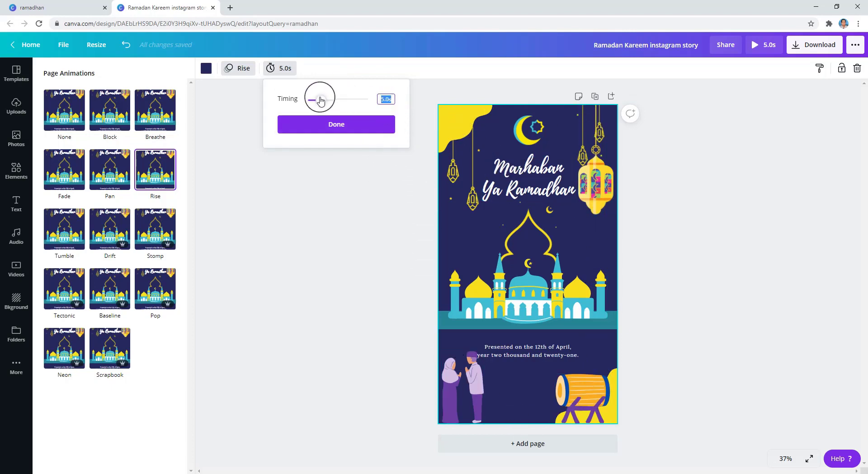
left_click_drag(321, 100, 321, 99)
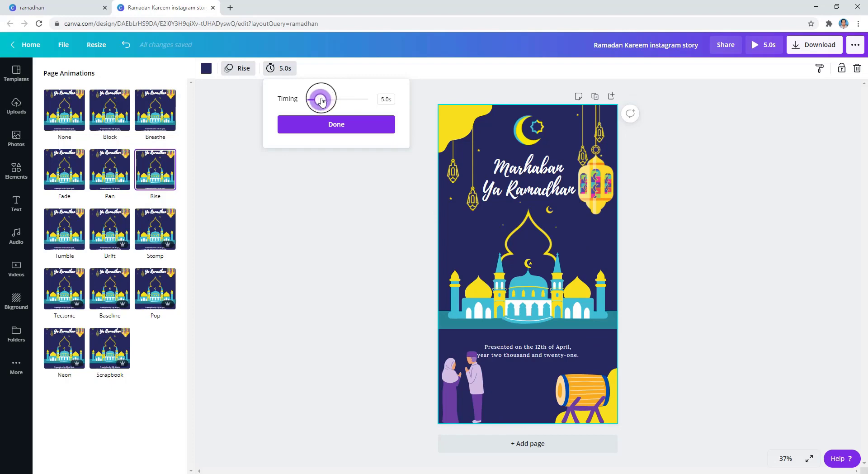
left_click(344, 129)
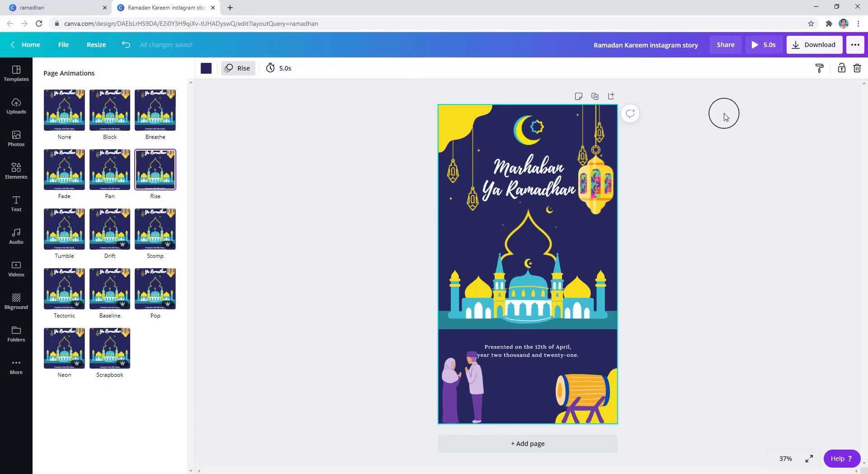
Step: Download the animated Ramadan Kareem story as an MP4 video
left_click(724, 45)
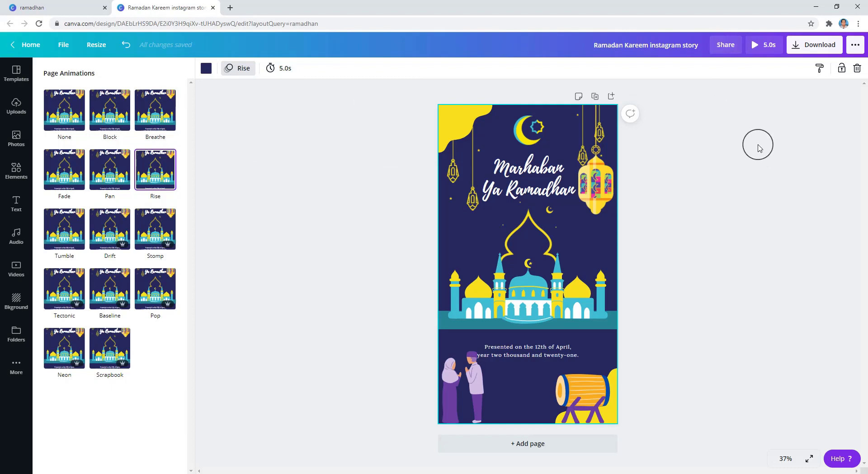
left_click(813, 48)
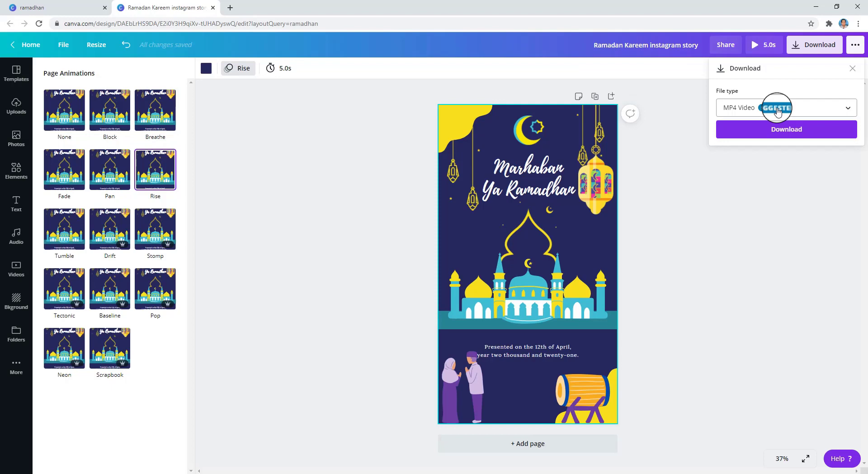
left_click(776, 130)
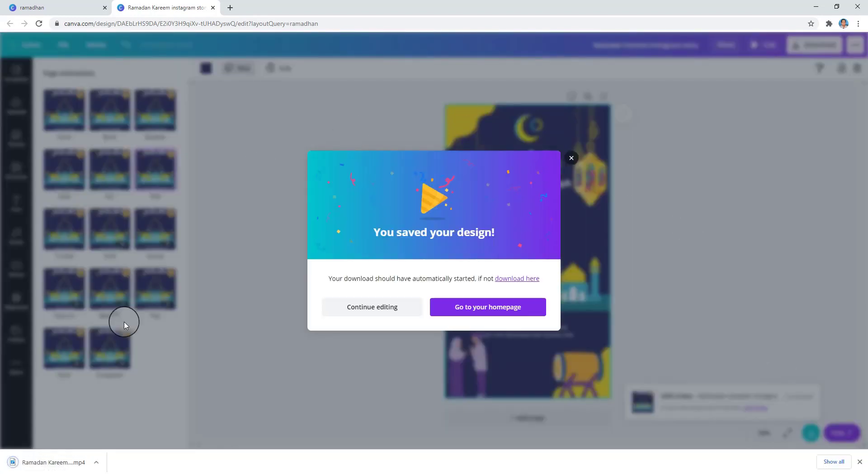
Step: Play the downloaded MP4 in the video player, close it, and dismiss the saved-design dialog in Canva
left_click(96, 466)
left_click(116, 404)
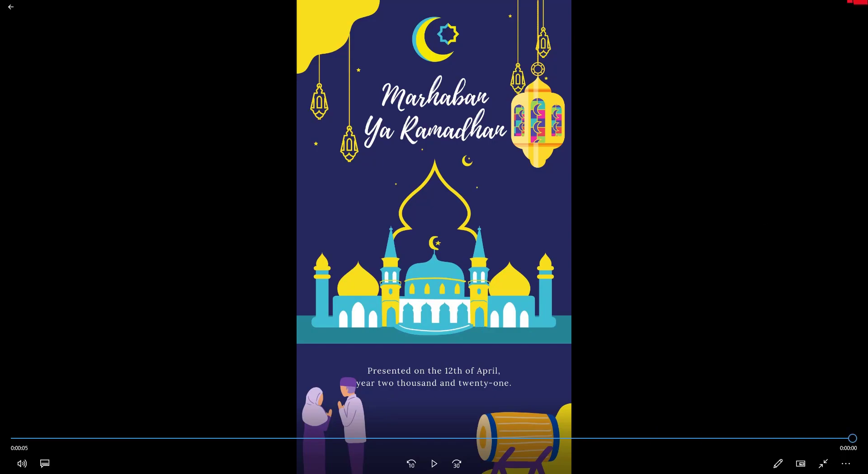
left_click(857, 6)
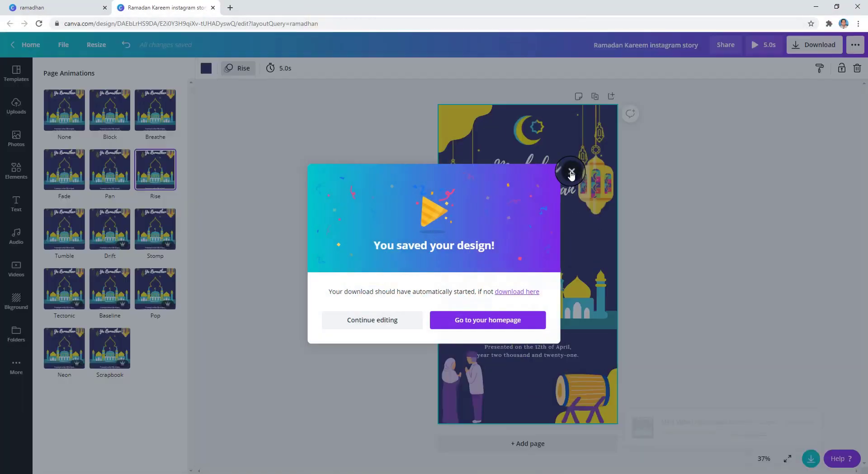
left_click(571, 172)
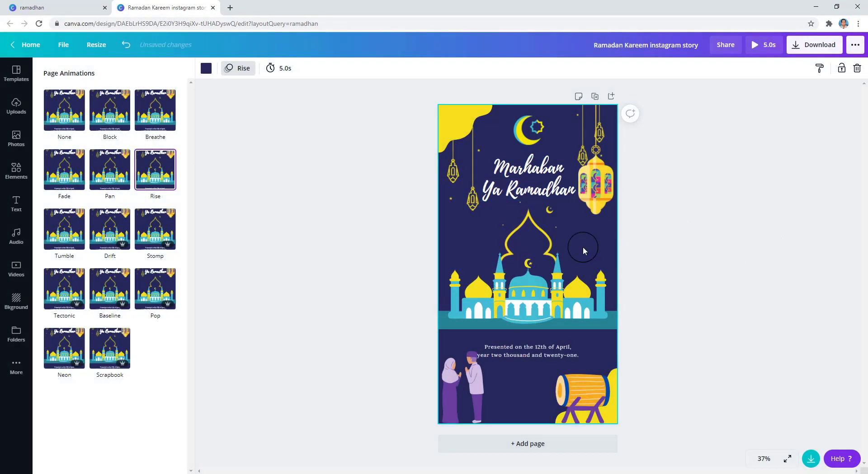
Step: Browse the audio tracks, uploads, photos, text, videos and backgrounds available for the story
left_click(15, 239)
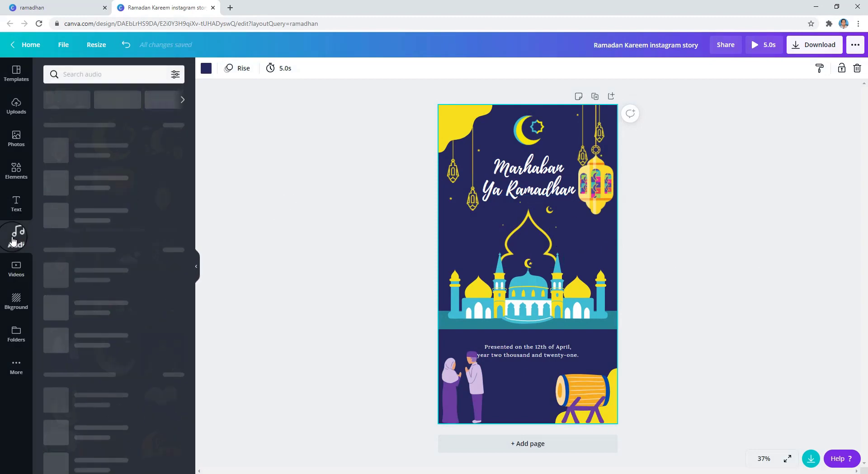
scroll(102, 181, "down", 2)
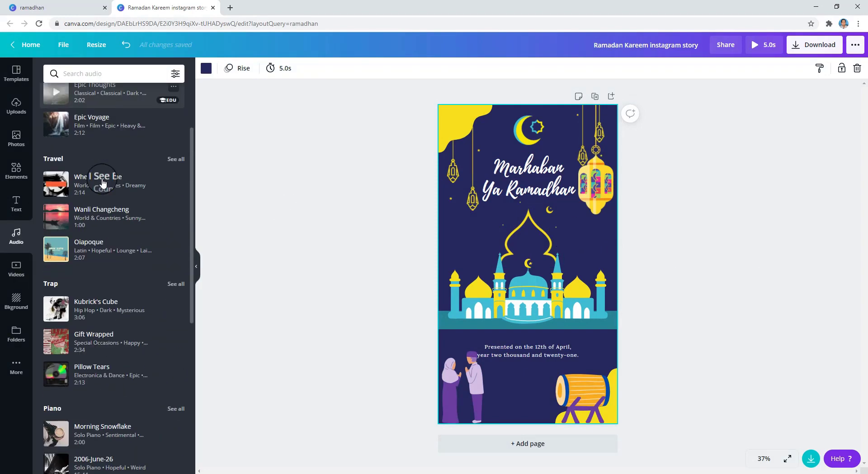
scroll(102, 181, "down", 2)
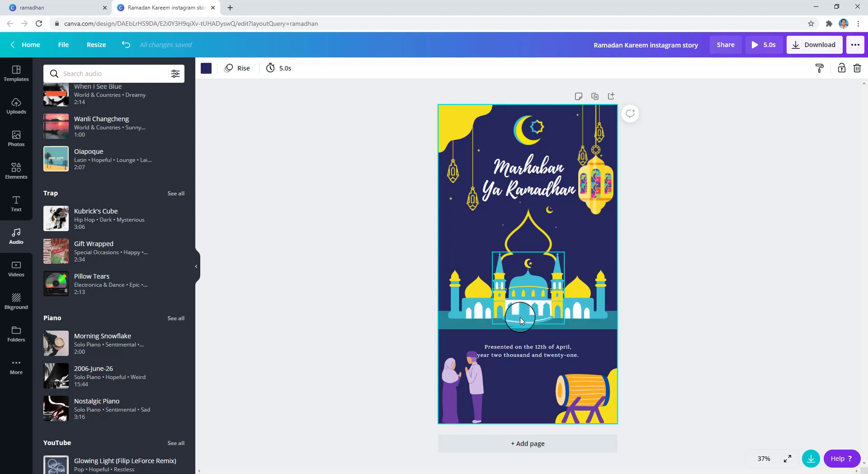
left_click(16, 104)
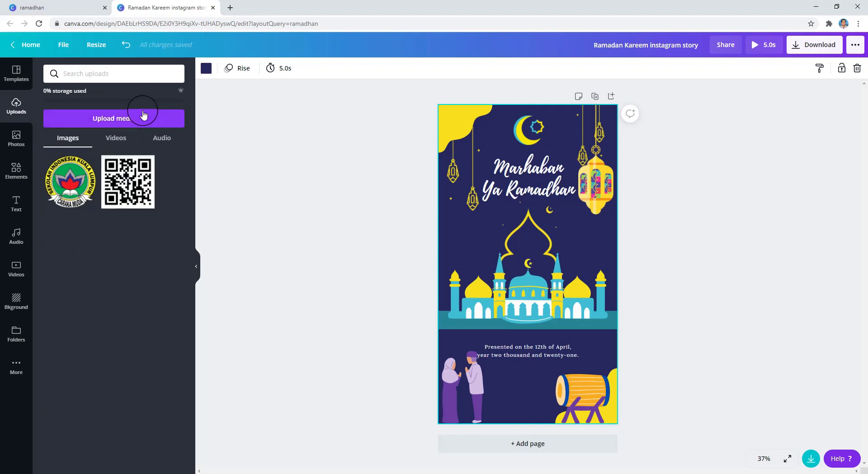
left_click(15, 140)
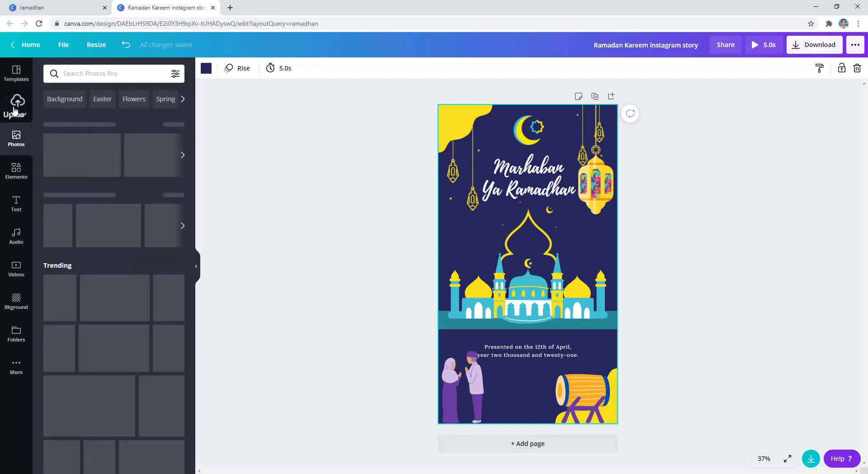
scroll(131, 258, "down", 15)
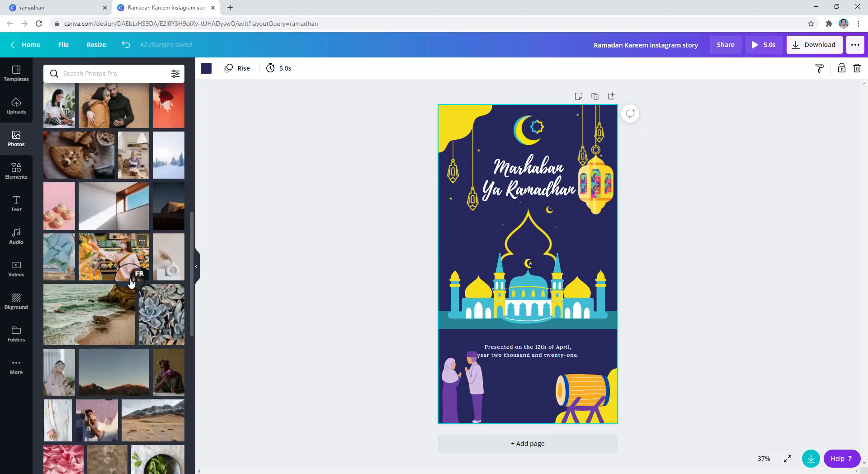
left_click(15, 204)
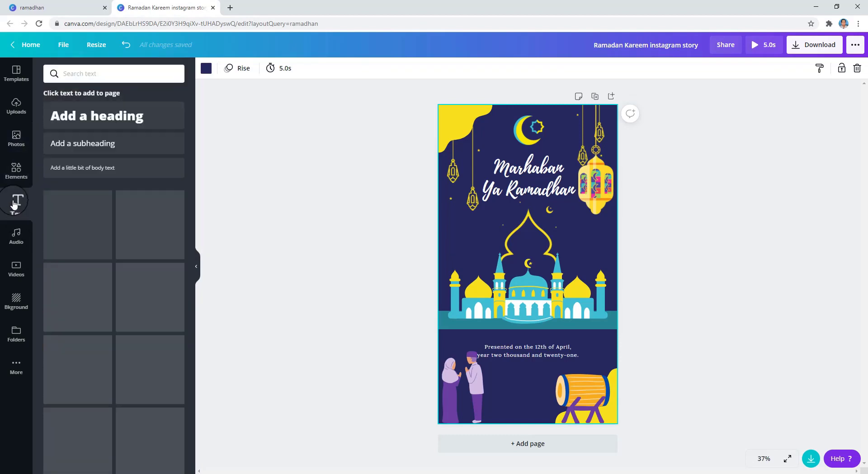
left_click(16, 235)
left_click(16, 267)
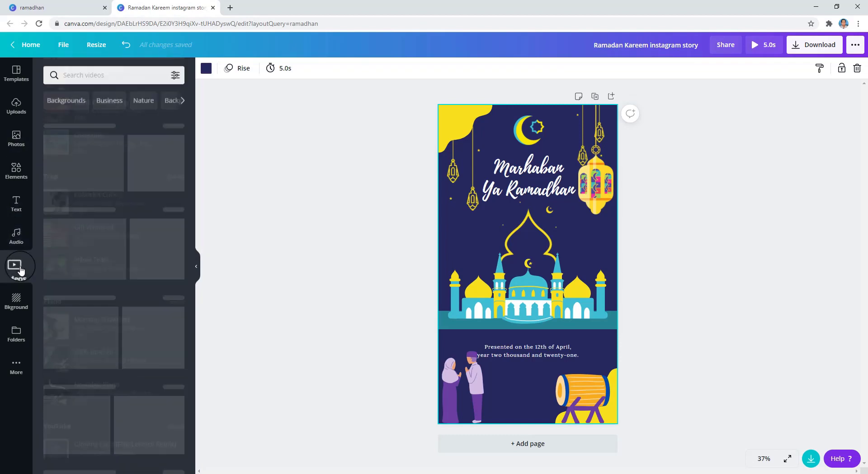
left_click(16, 300)
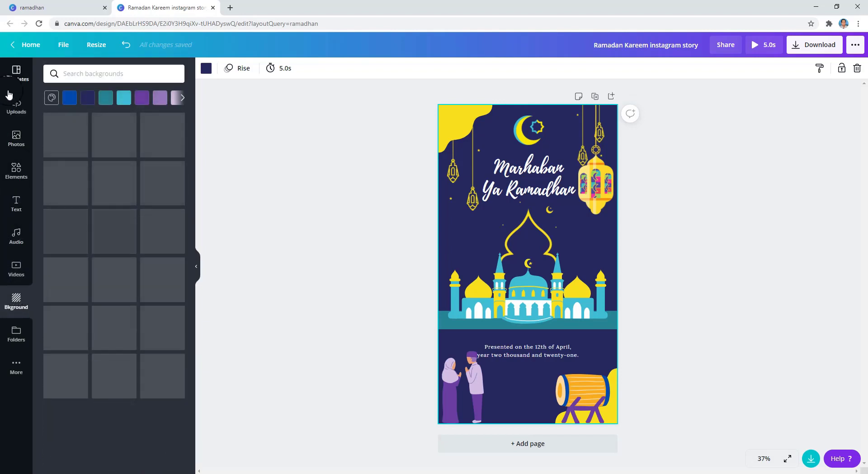